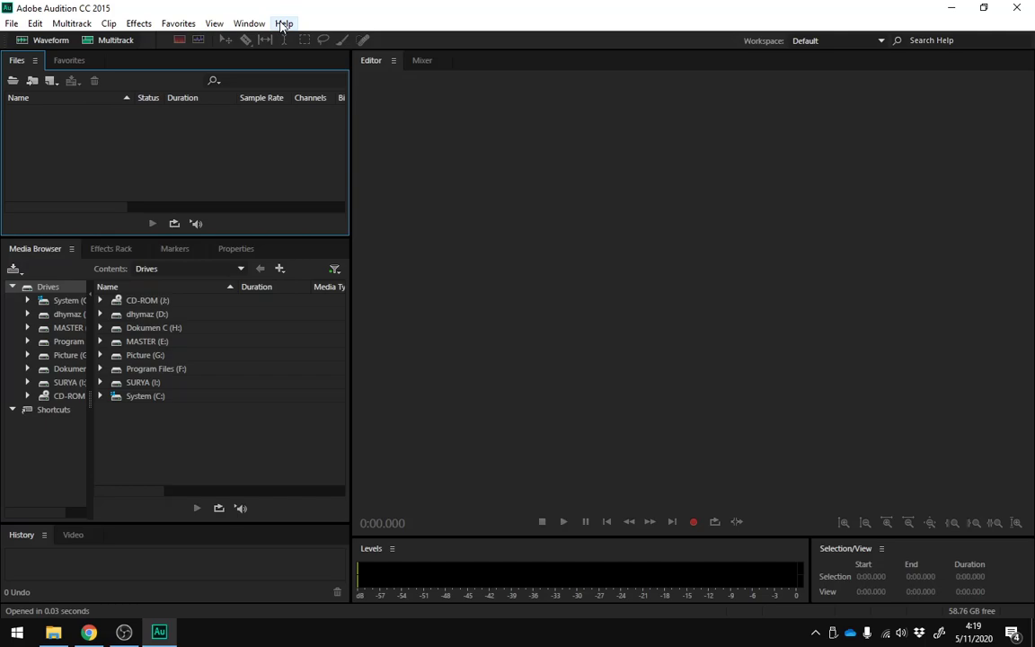
click(83, 27)
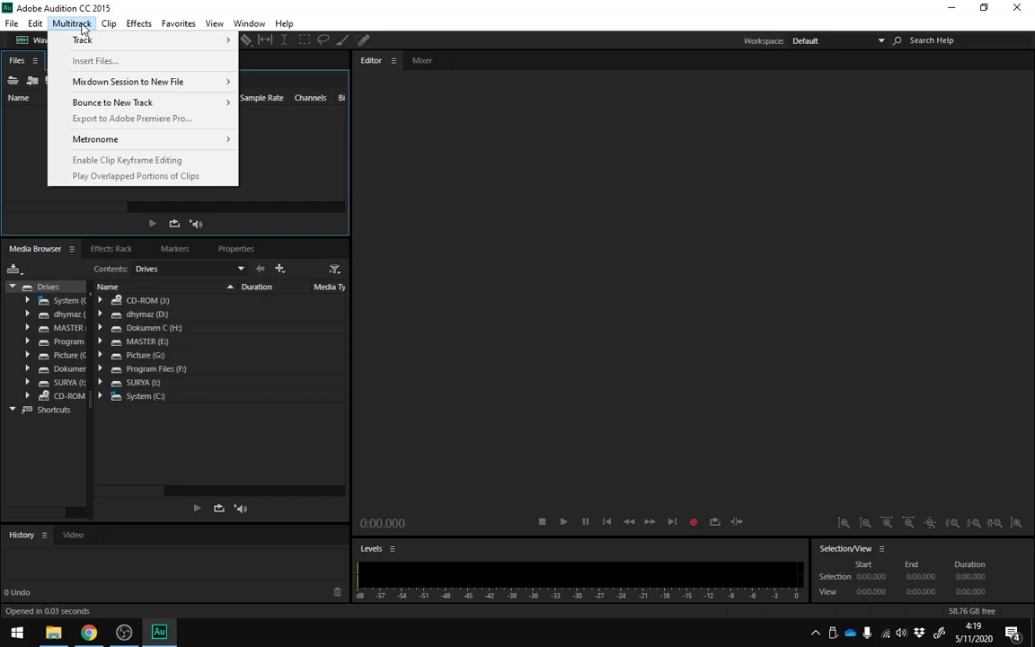
mouse_move(107, 28)
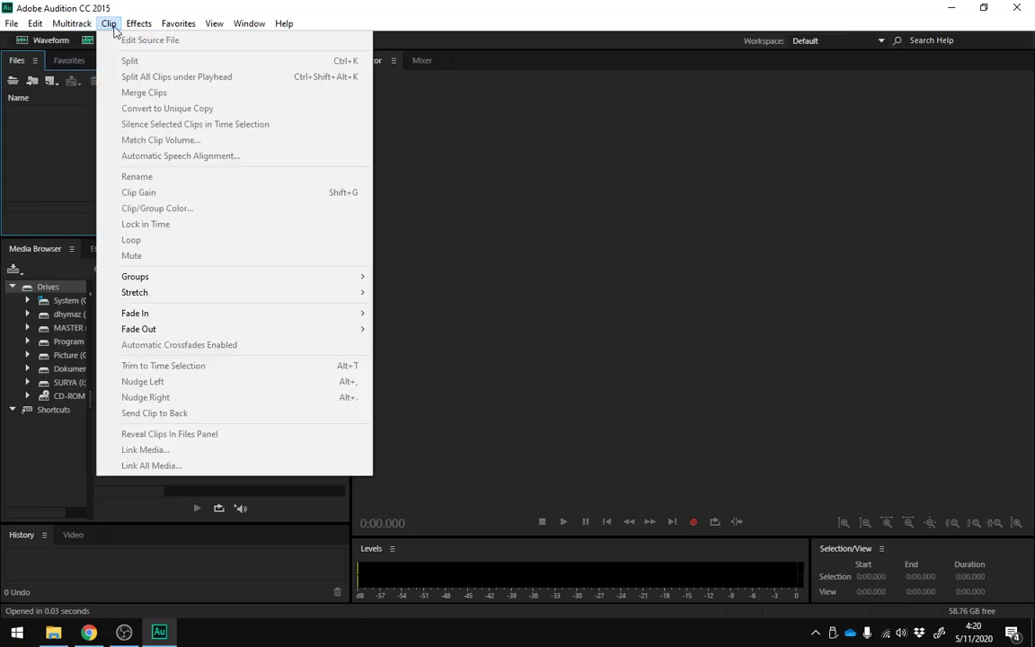
click(142, 9)
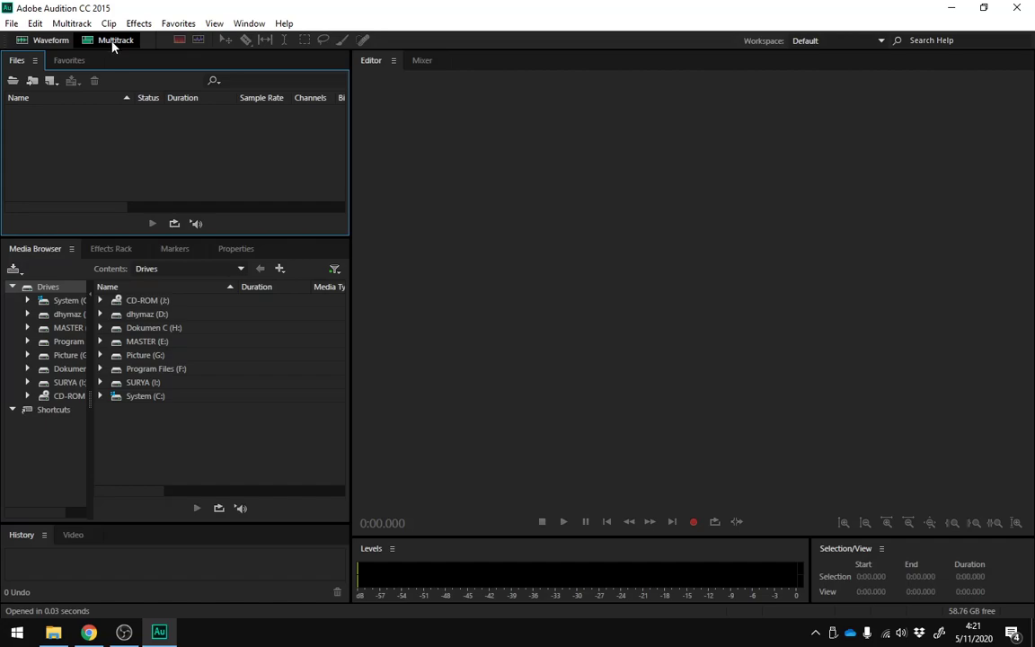
Step: Create the 48000 Hz, 32-bit float stereo audio file Untitled 1 and a multitrack session named Untitled Session 1 with the same settings
click(46, 41)
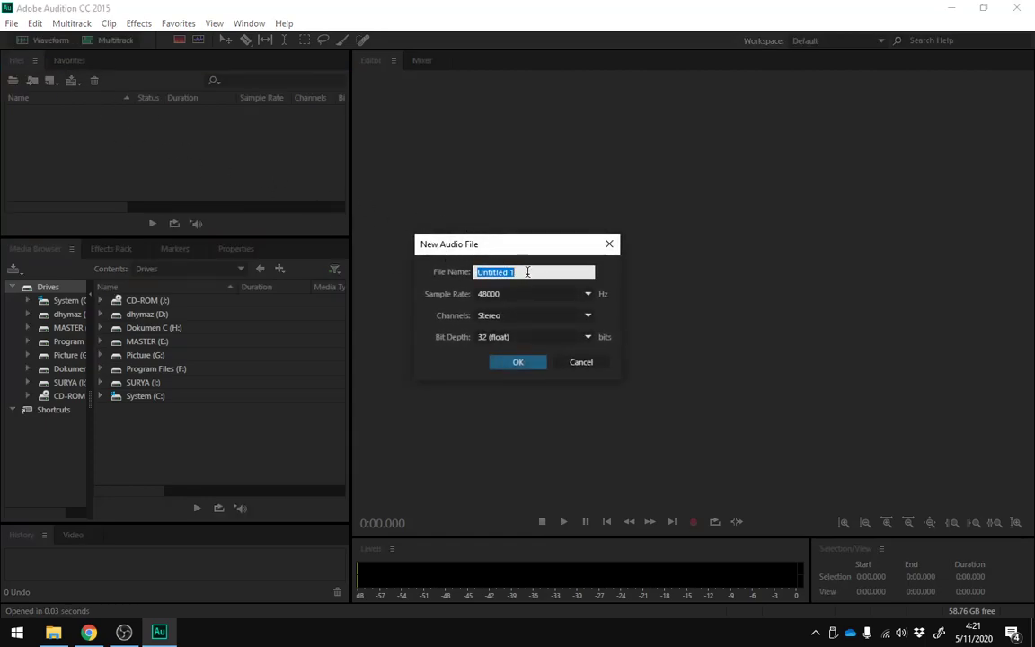
click(529, 372)
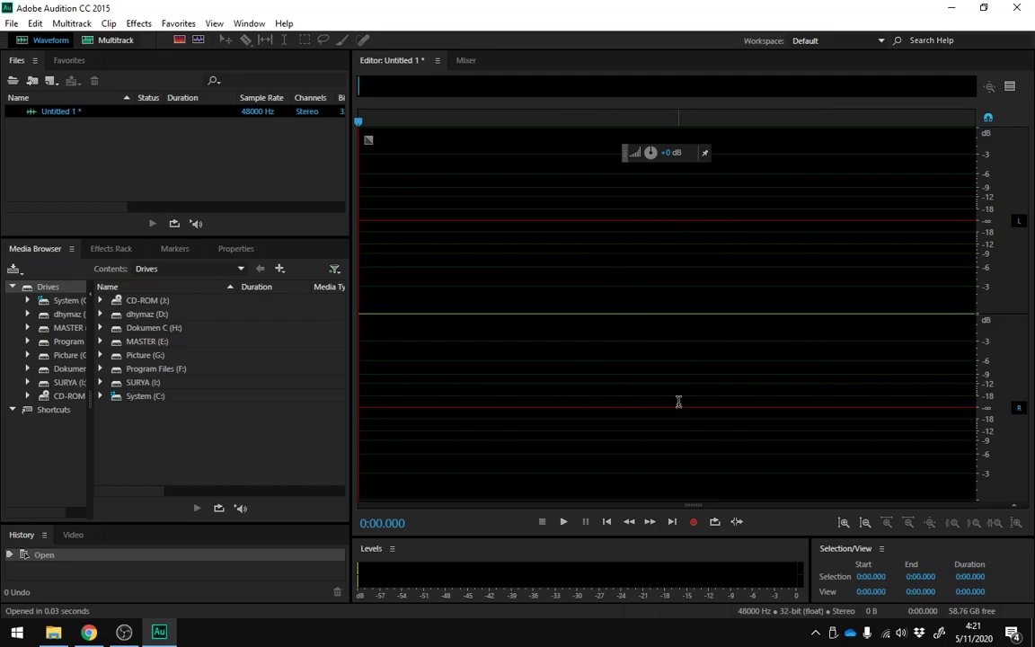
click(109, 41)
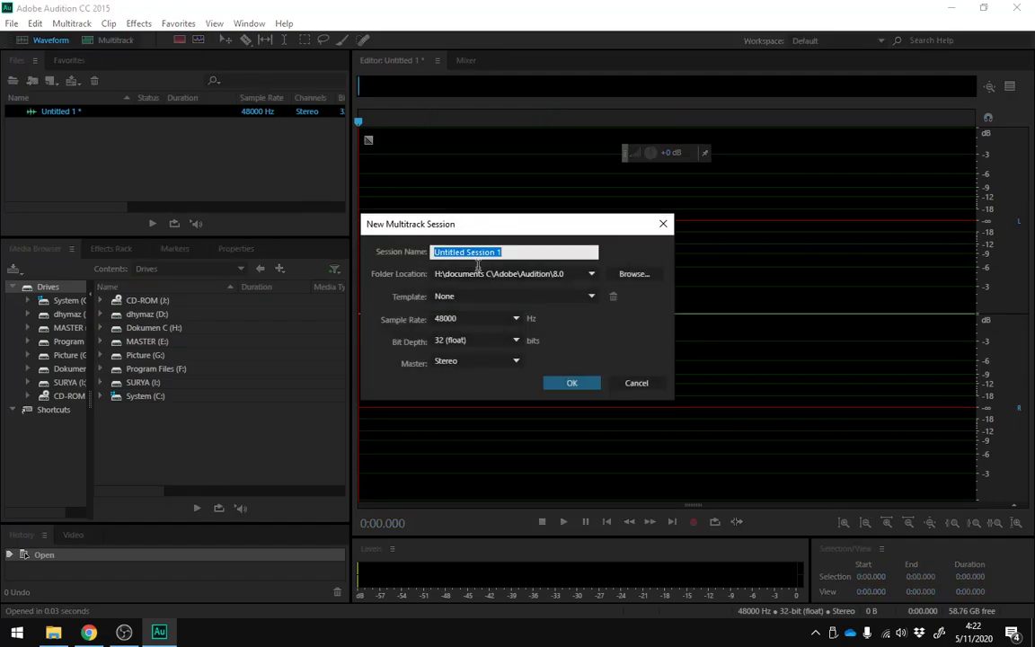
click(583, 386)
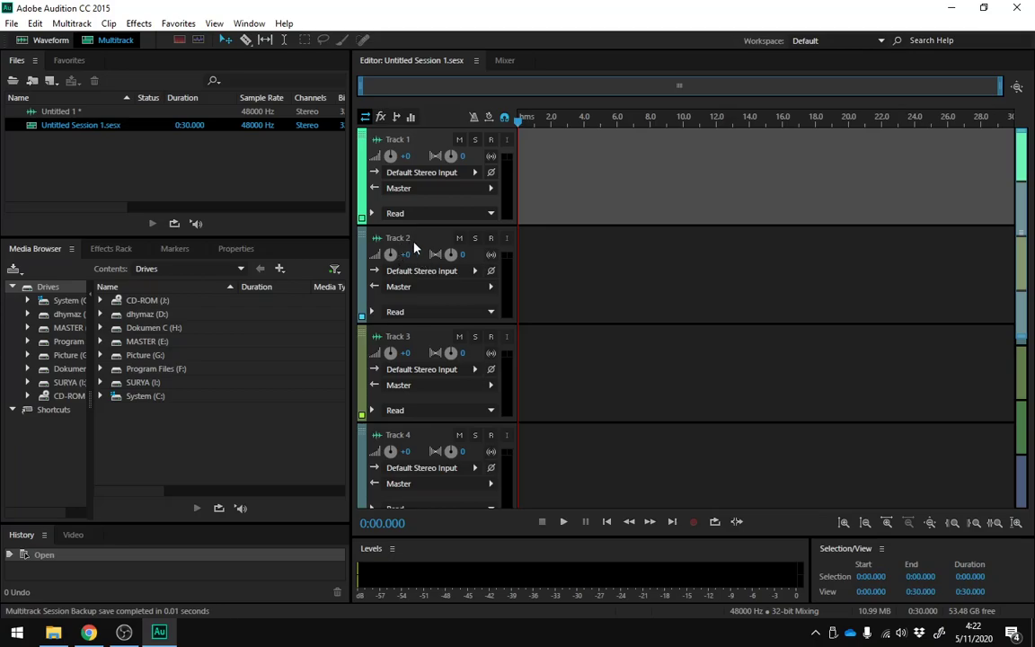
Step: Examine the session's track list from Track 1 to Master at different track heights, ending with all tracks fitted in view
scroll(393, 436, down, 3)
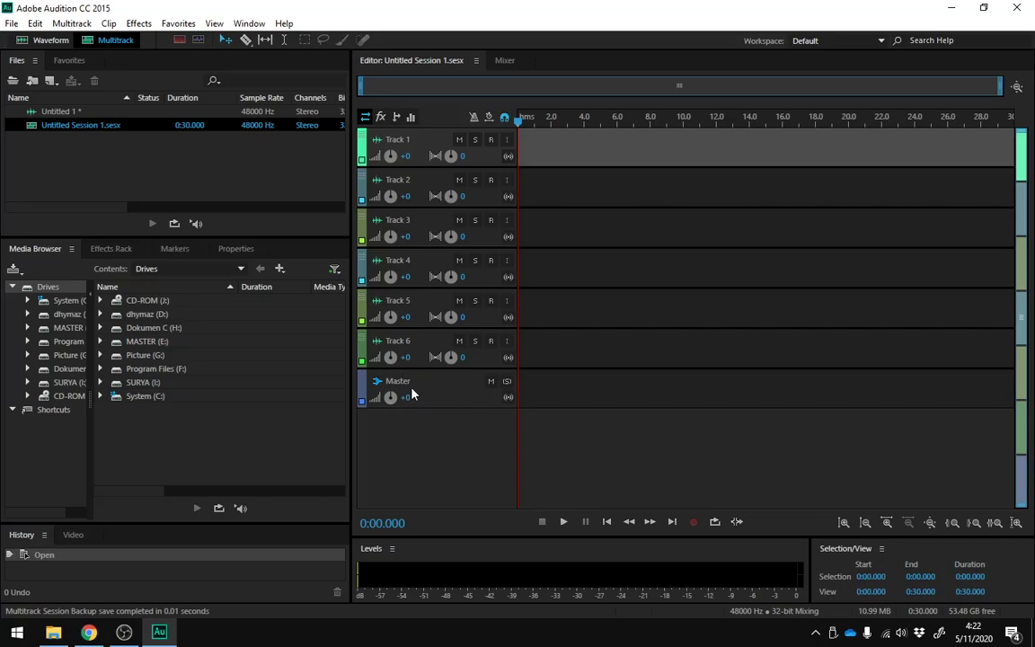
scroll(412, 448, up, 5)
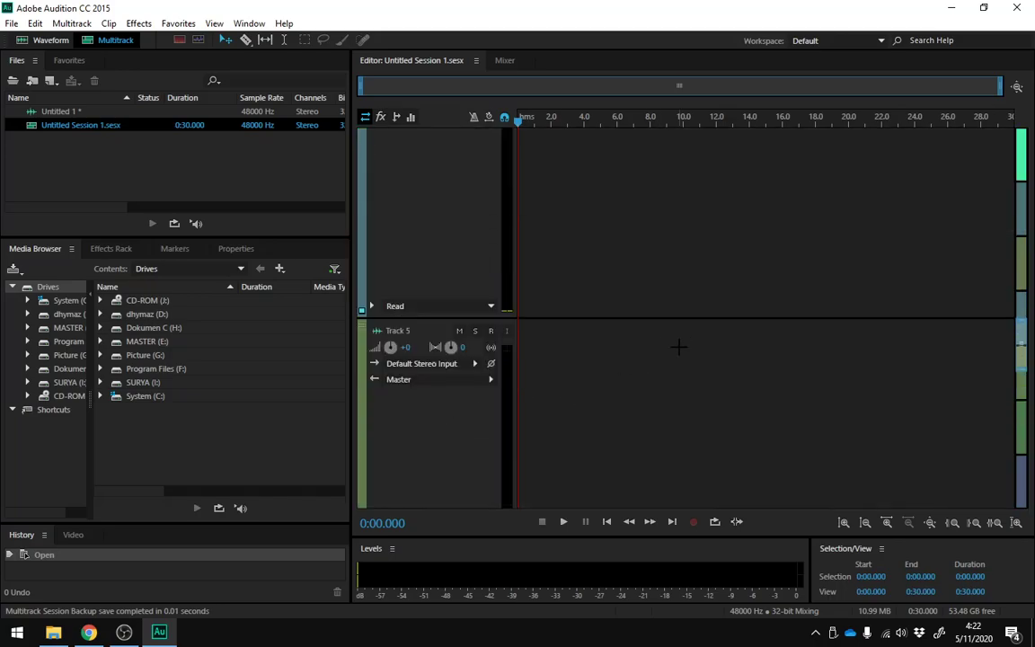
scroll(679, 351, up, 8)
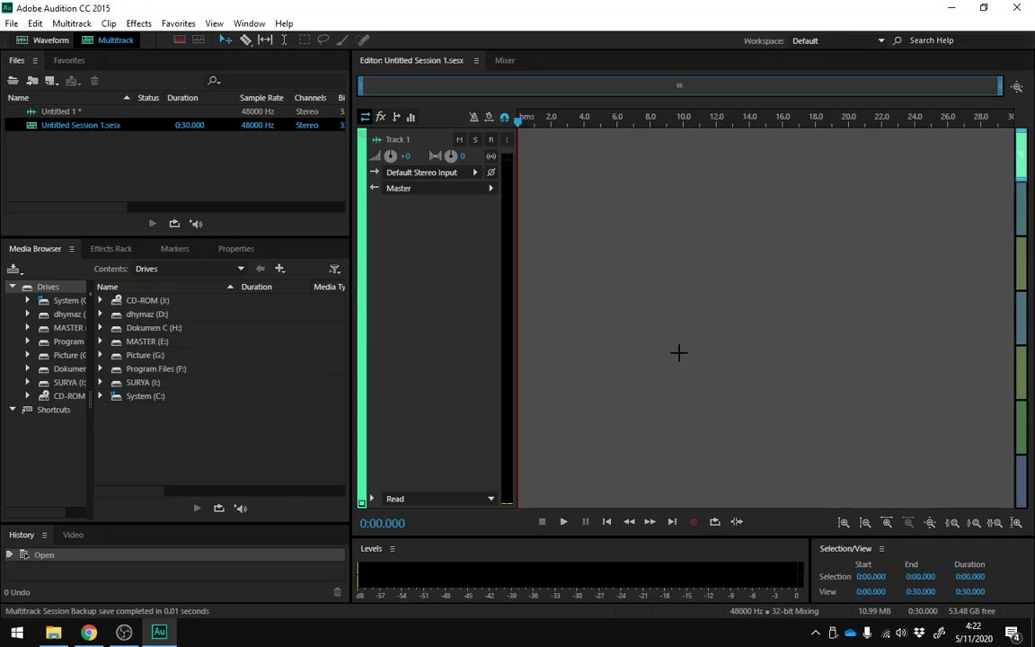
scroll(710, 324, down, 2)
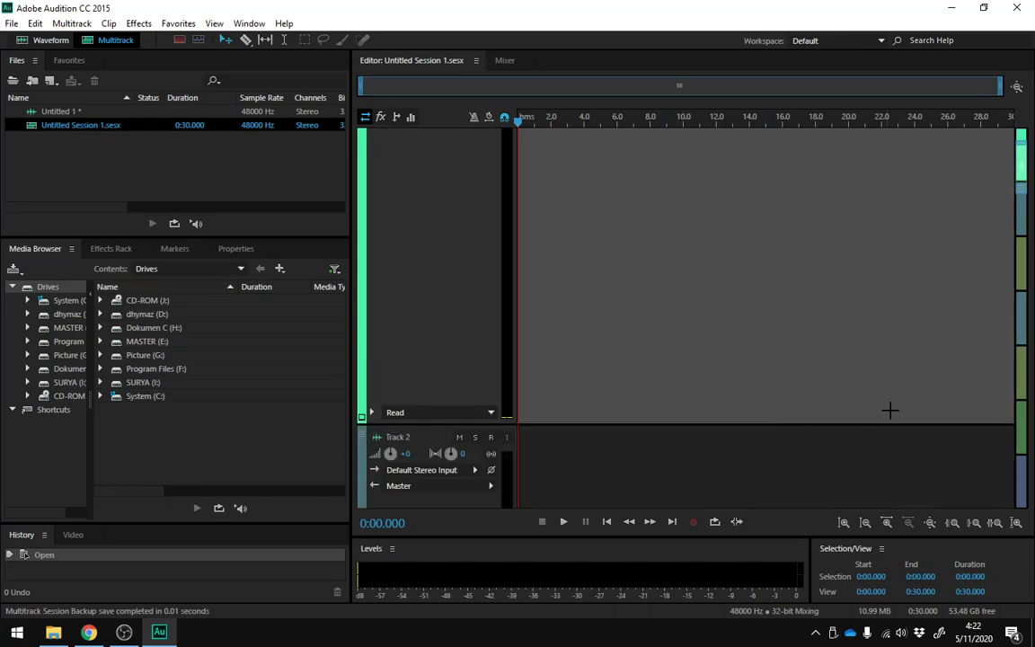
scroll(950, 328, up, 2)
scroll(875, 284, down, 1)
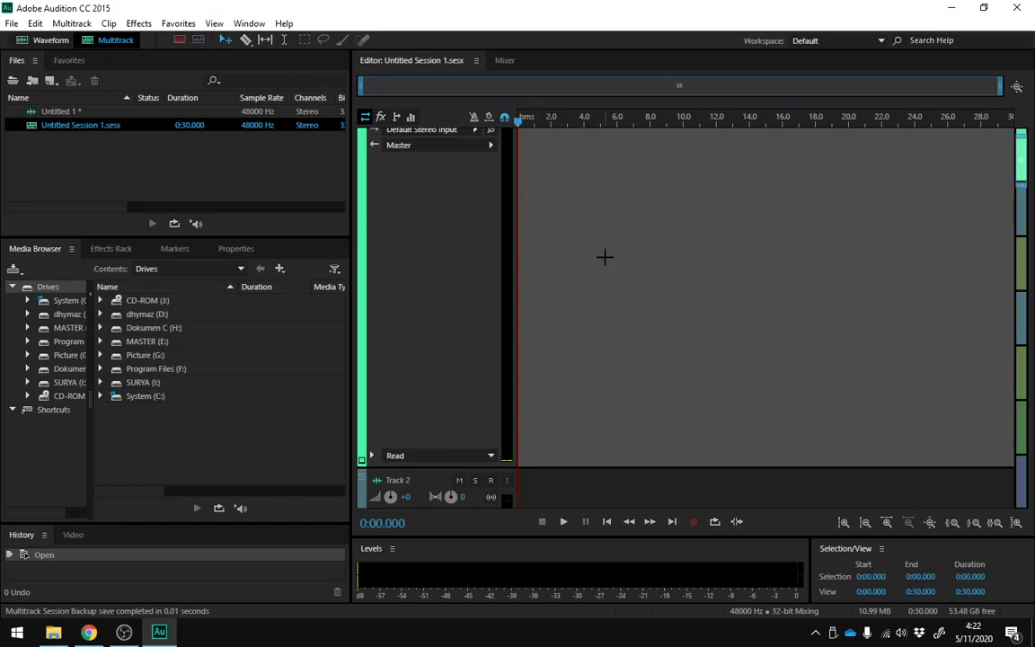
click(869, 528)
click(868, 528)
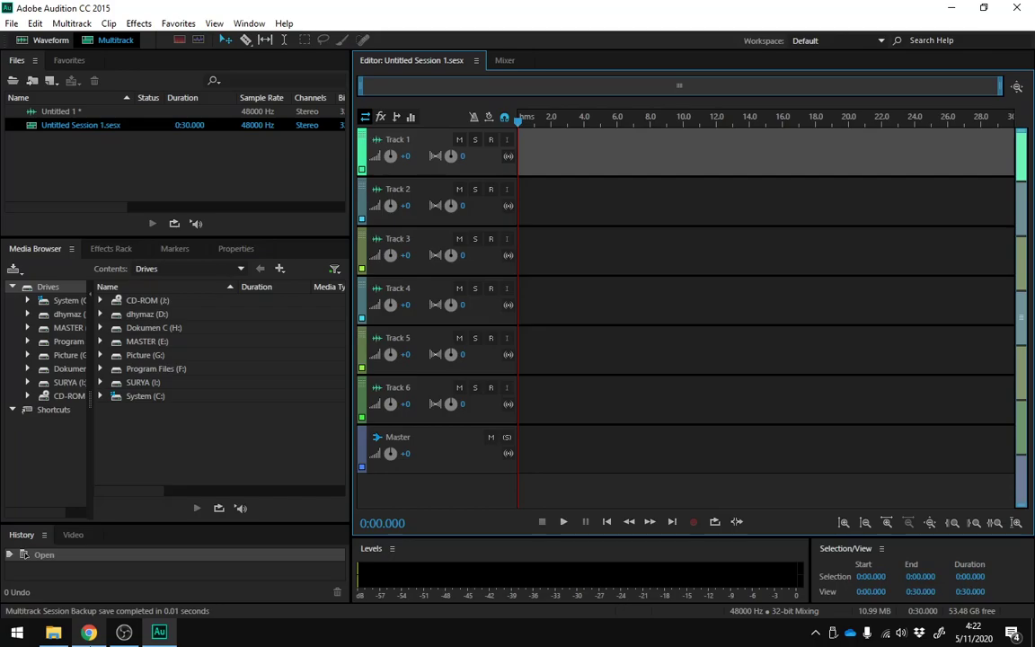
Step: Import The Red Jumpsuit Apparatus - Your Guardian Angel.mp3 from the latihan folder on the USB drive and open its waveform
click(53, 632)
click(373, 110)
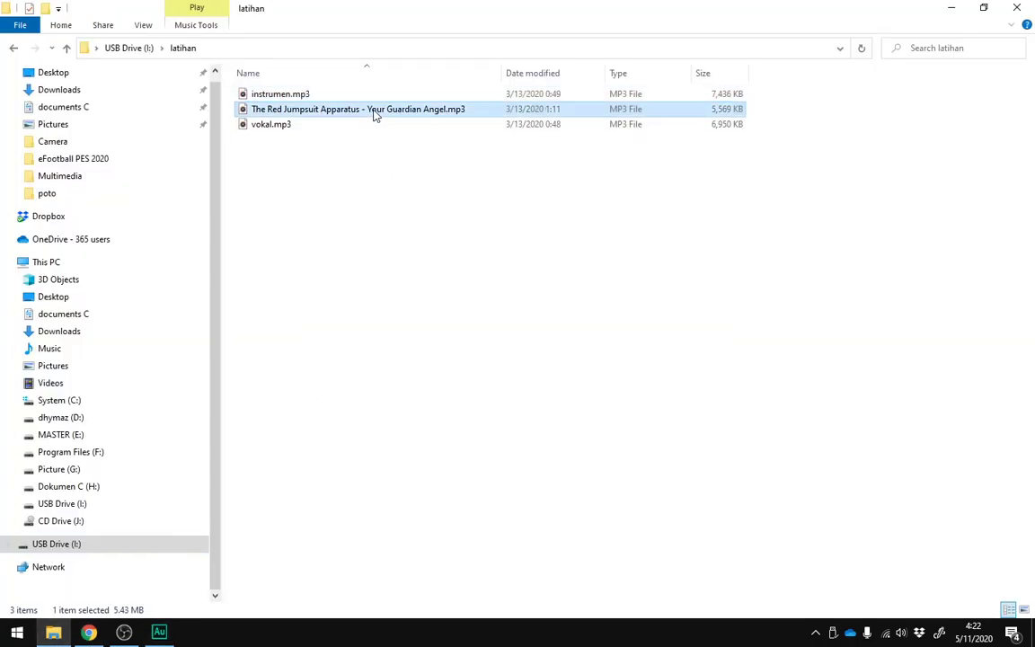
drag(364, 114, 225, 184)
drag(81, 137, 571, 174)
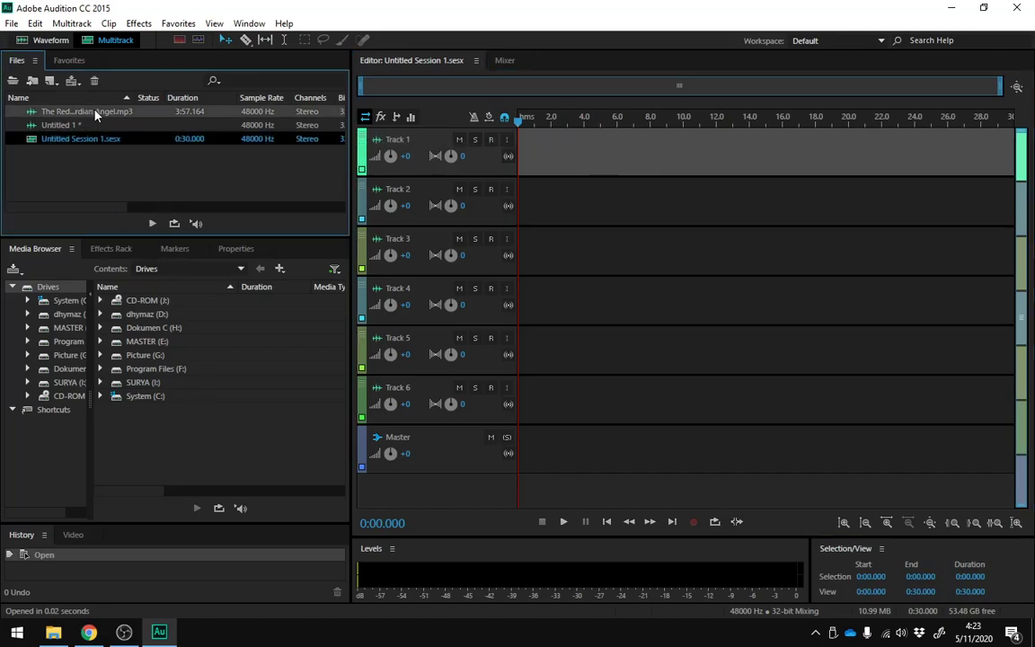
double_click(188, 112)
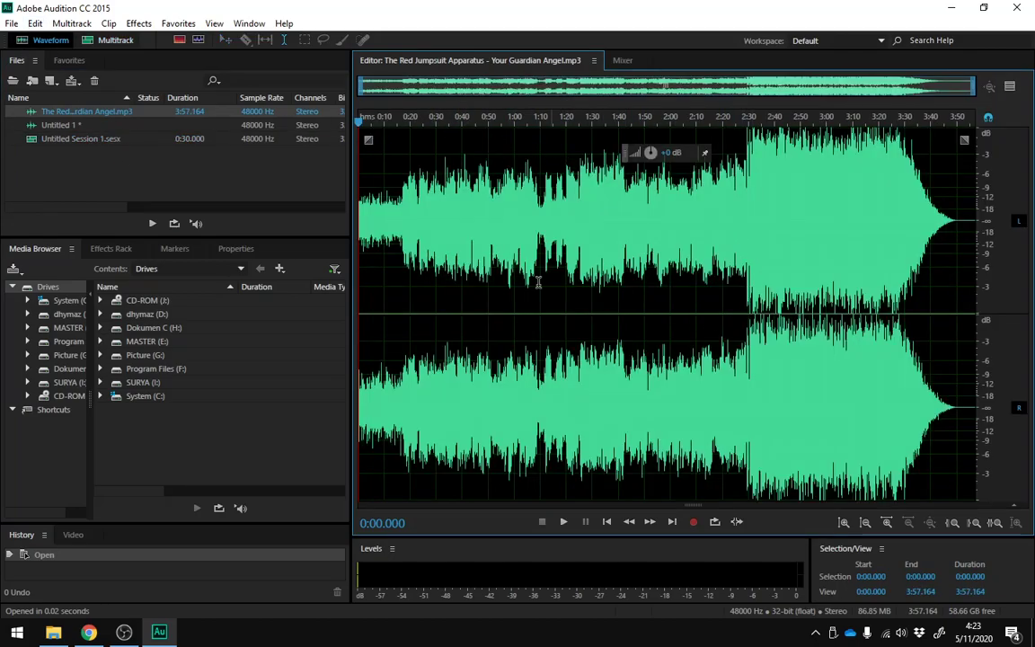
Step: Place the imported Your Guardian Angel song at the start of Track 1 in the multitrack session
click(107, 39)
drag(86, 112, 529, 167)
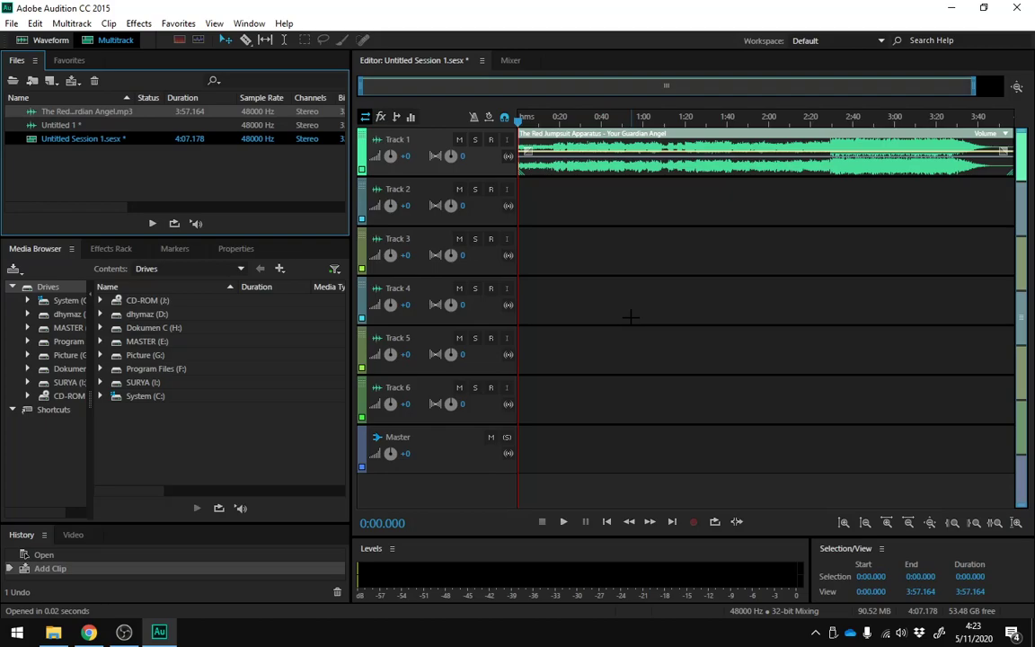
Step: Arm Track 2 for recording and disarm it again
click(492, 190)
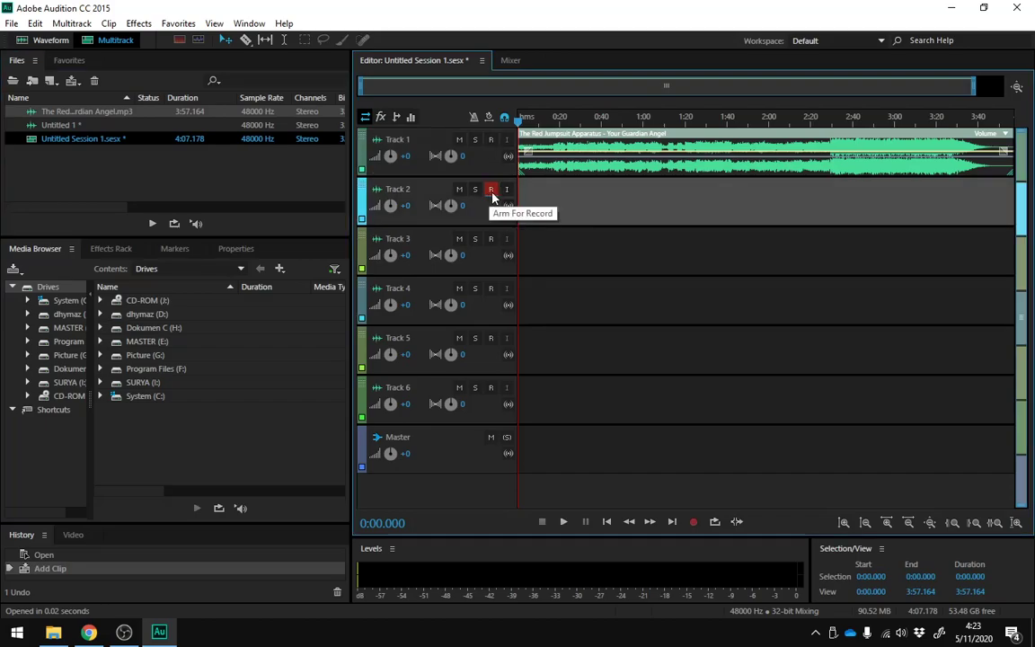
click(492, 192)
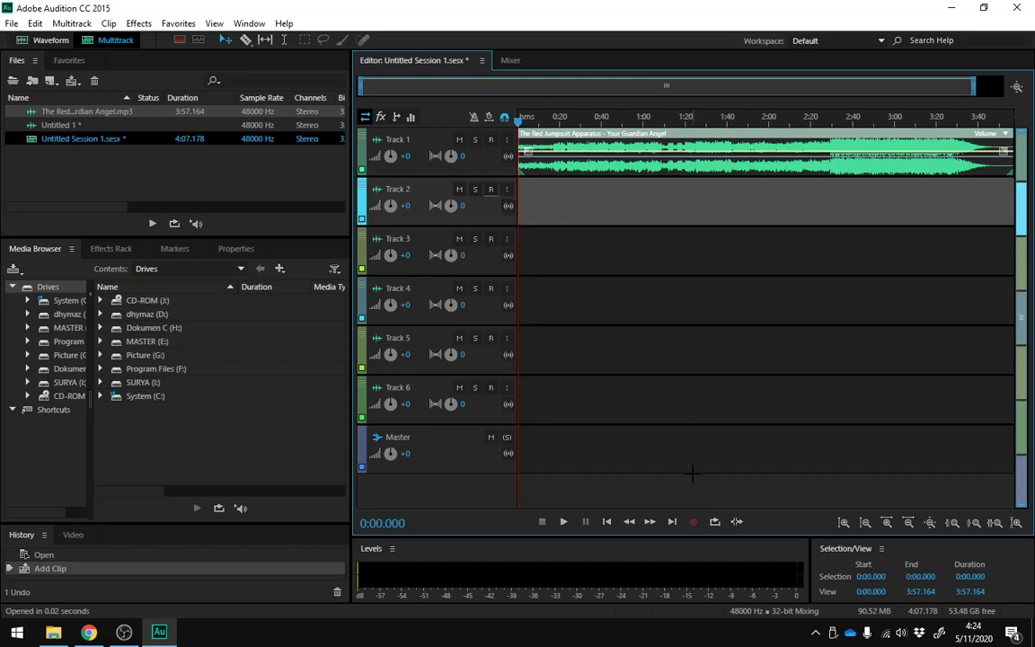
click(607, 207)
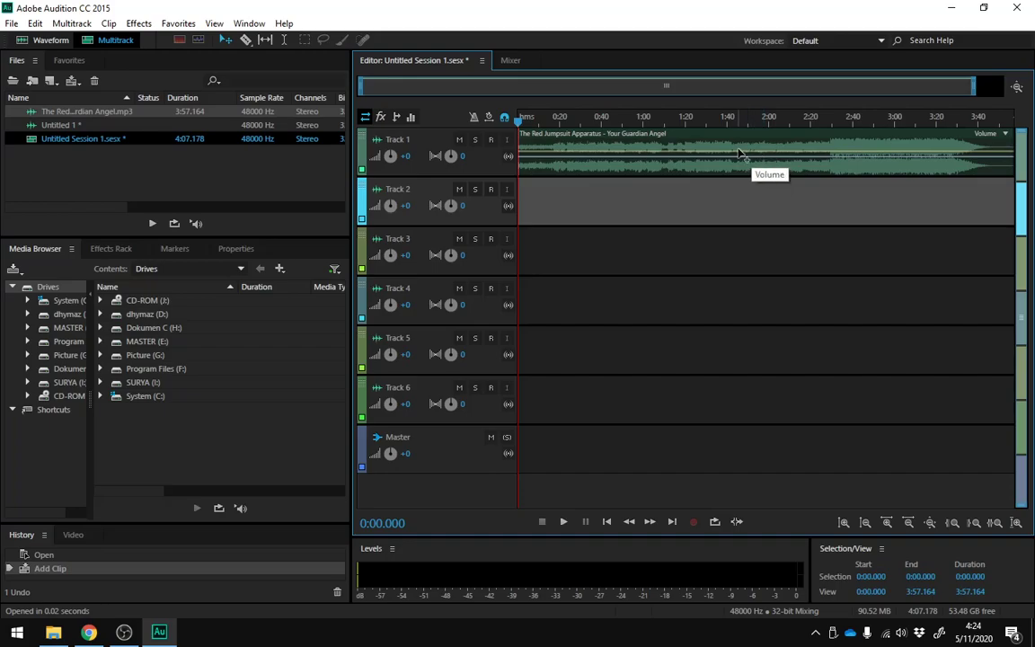
Step: View the Track 1 clip in the waveform editor and return to the multitrack session
double_click(572, 141)
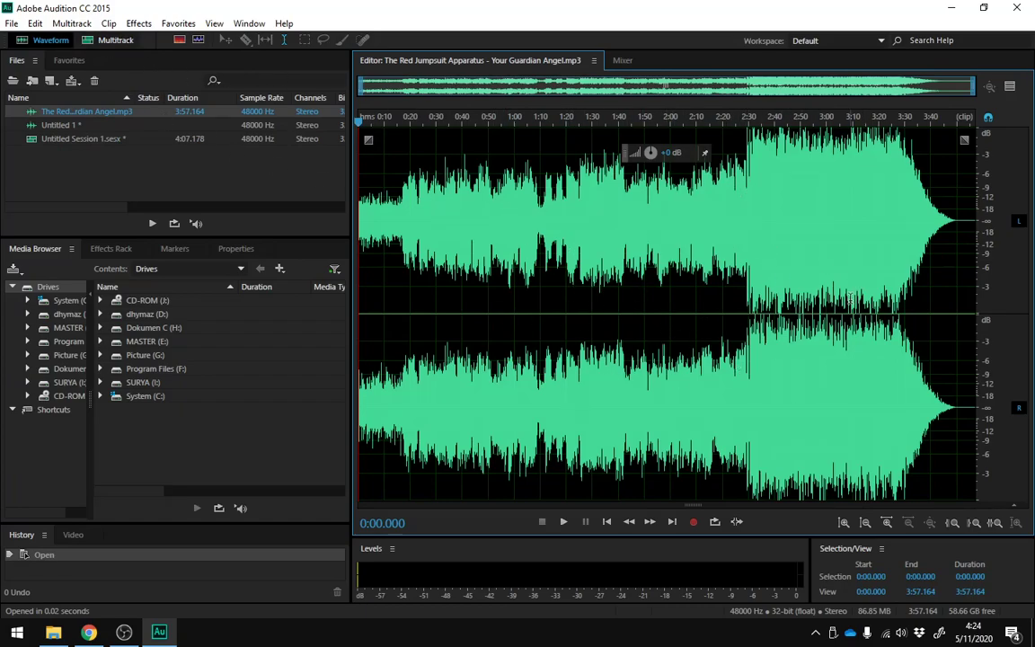
click(103, 41)
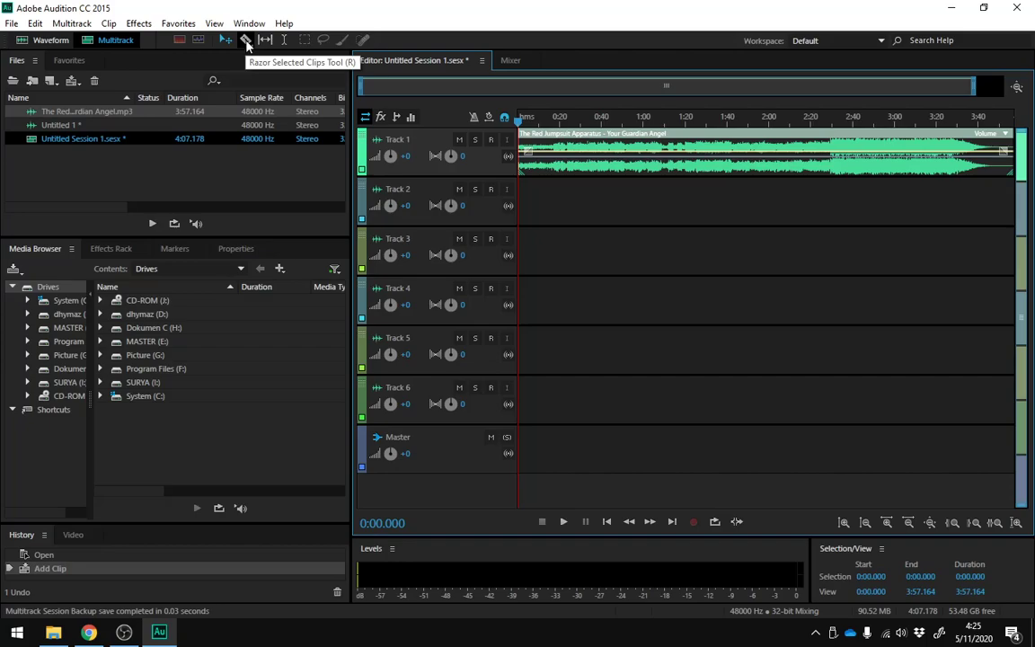
Step: Split the Track 1 clip at about 1:20 with the Razor tool and undo the split
click(247, 43)
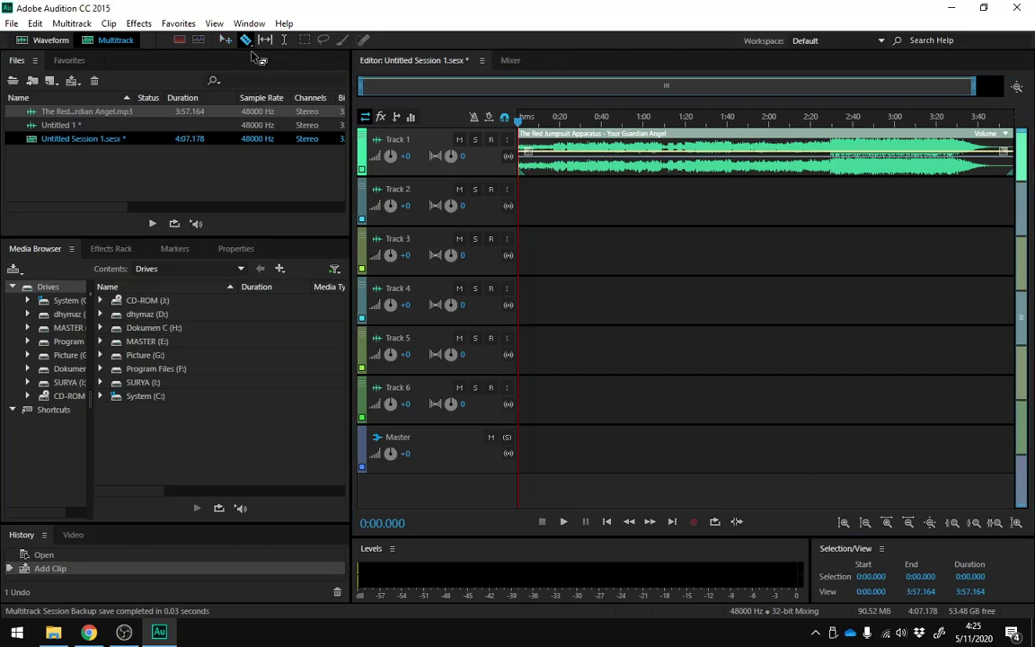
click(687, 144)
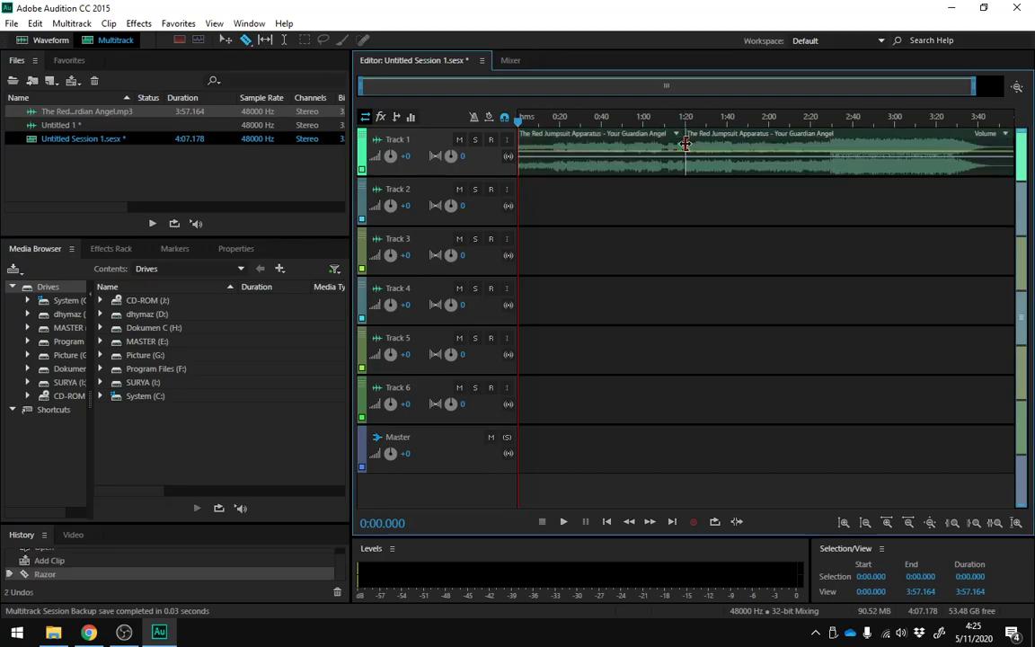
click(226, 41)
mouse_move(732, 148)
mouse_down()
mouse_move(798, 150)
mouse_move(722, 150)
mouse_move(740, 150)
mouse_up()
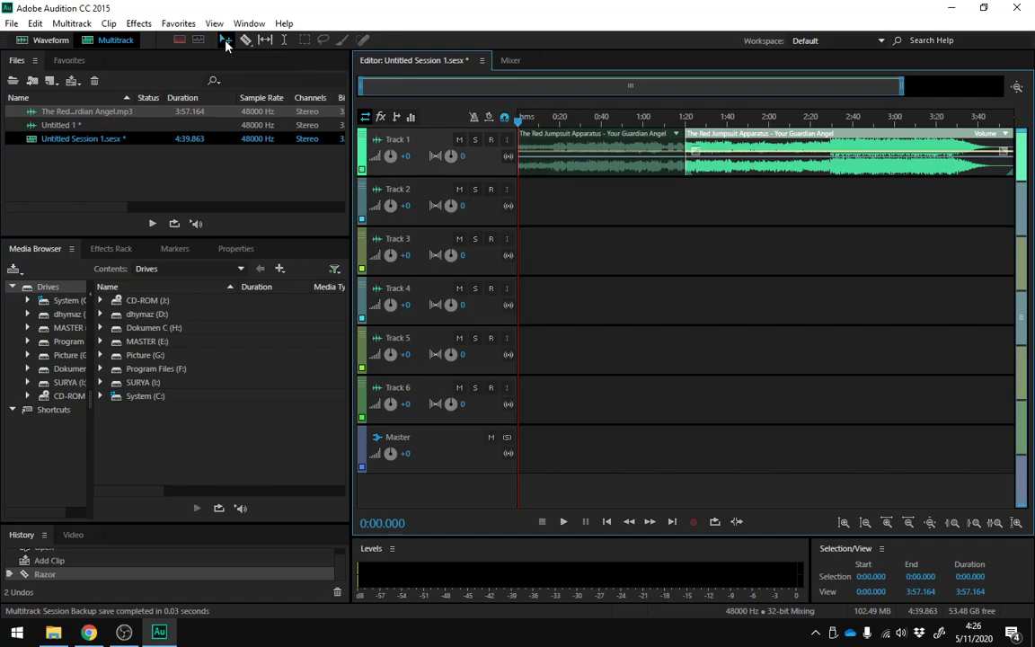
click(226, 41)
key(ctrl+z)
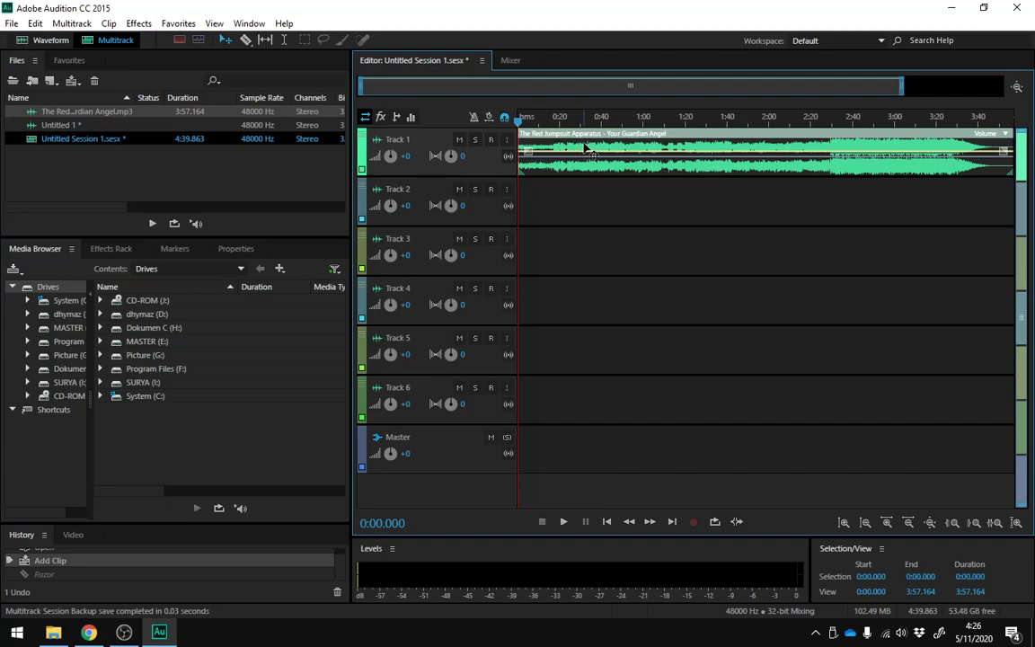
Step: Open the Track 1 clip's waveform and examine it at different time and amplitude zoom levels, ending on the full length
double_click(585, 146)
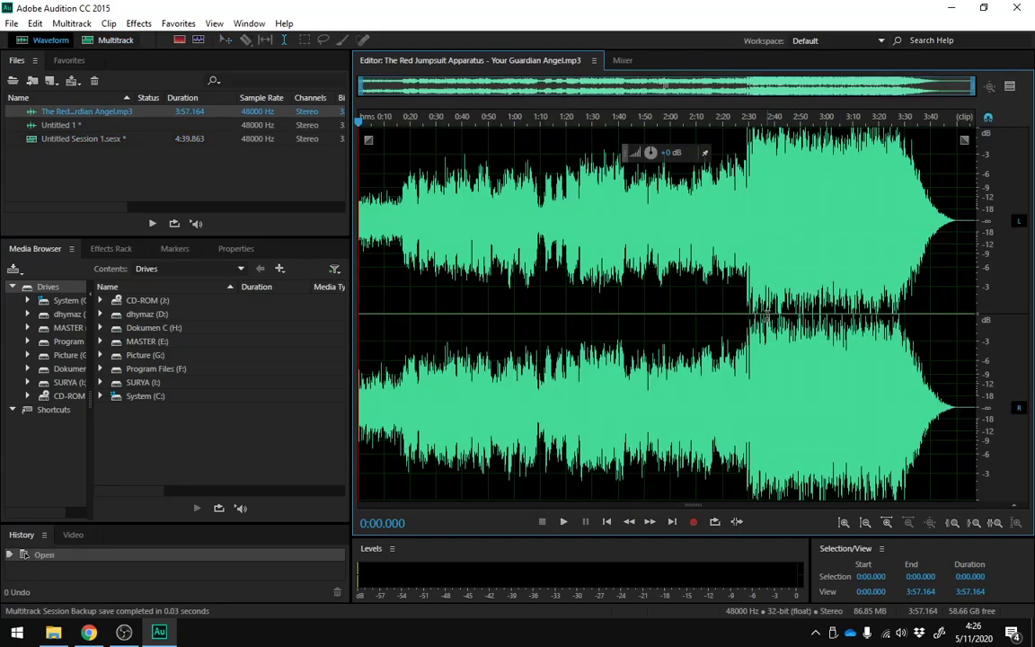
click(887, 523)
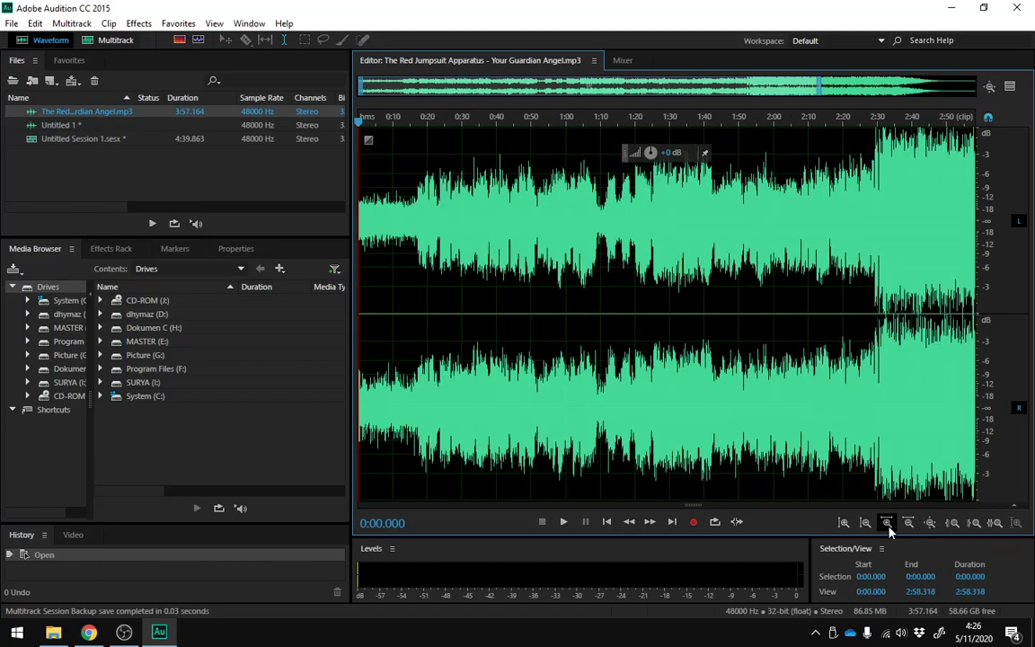
click(843, 523)
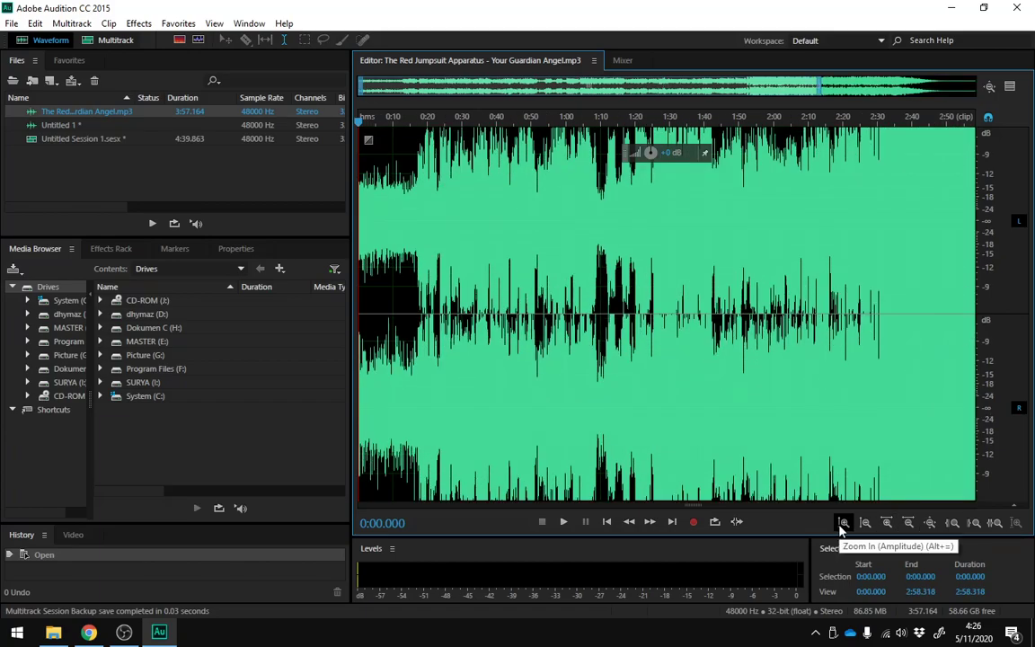
click(865, 523)
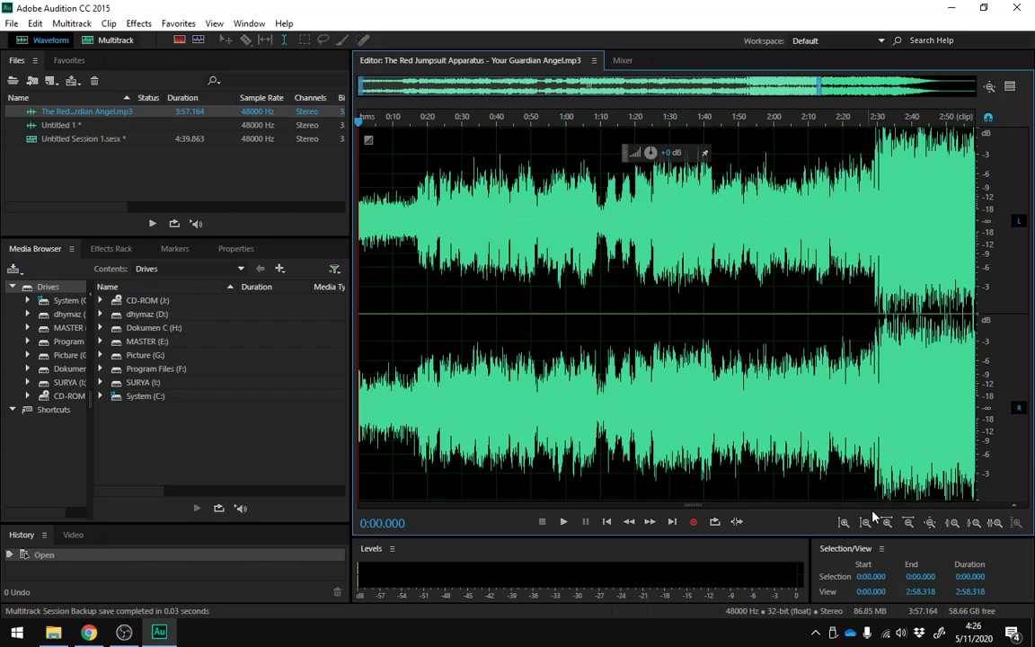
click(886, 523)
click(886, 523)
click(886, 523)
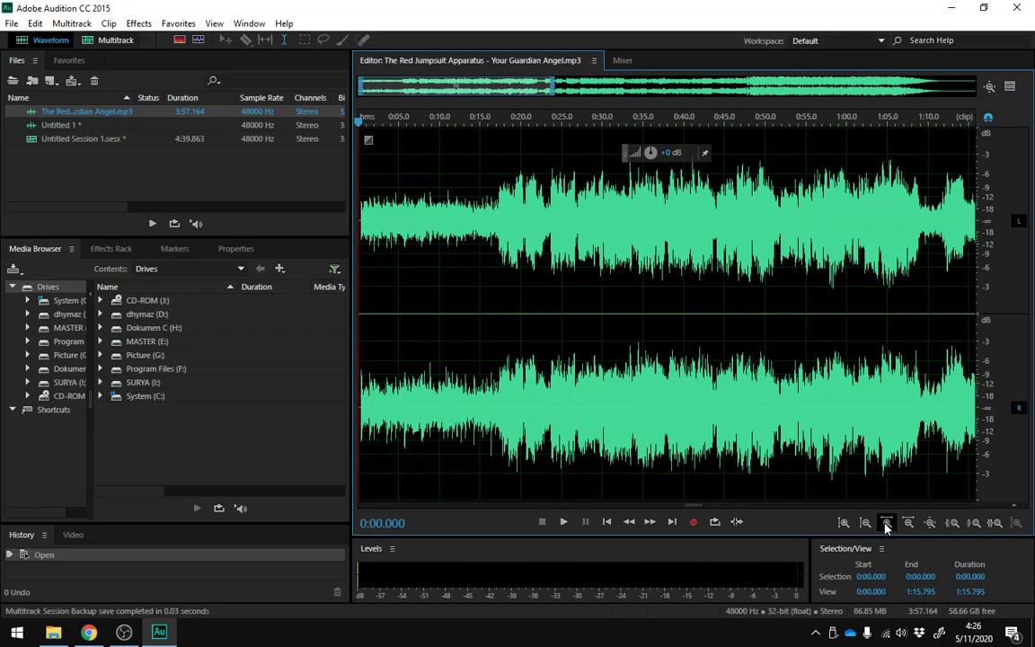
click(886, 523)
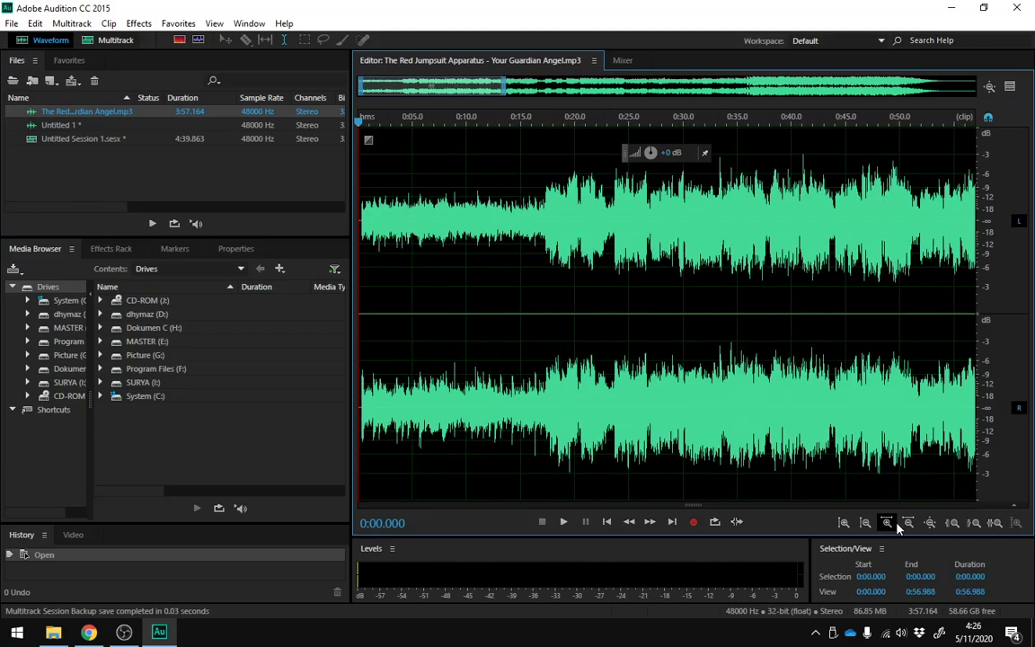
click(909, 523)
click(909, 523)
click(909, 523)
click(909, 523)
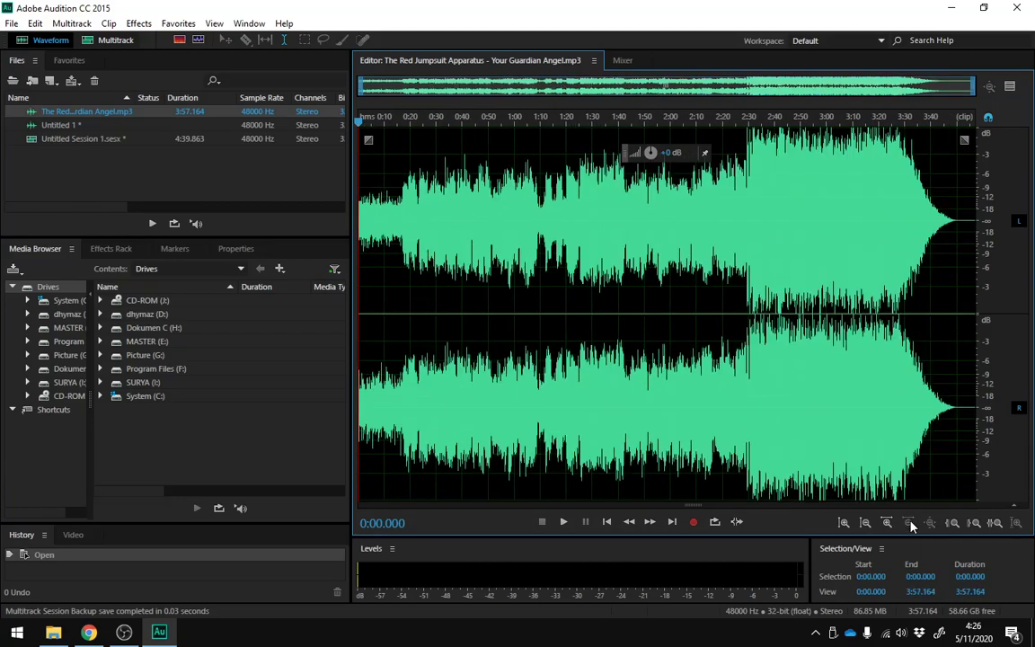
Step: Move the playhead to about 0:47 in the song's waveform and play from there
drag(369, 118, 481, 123)
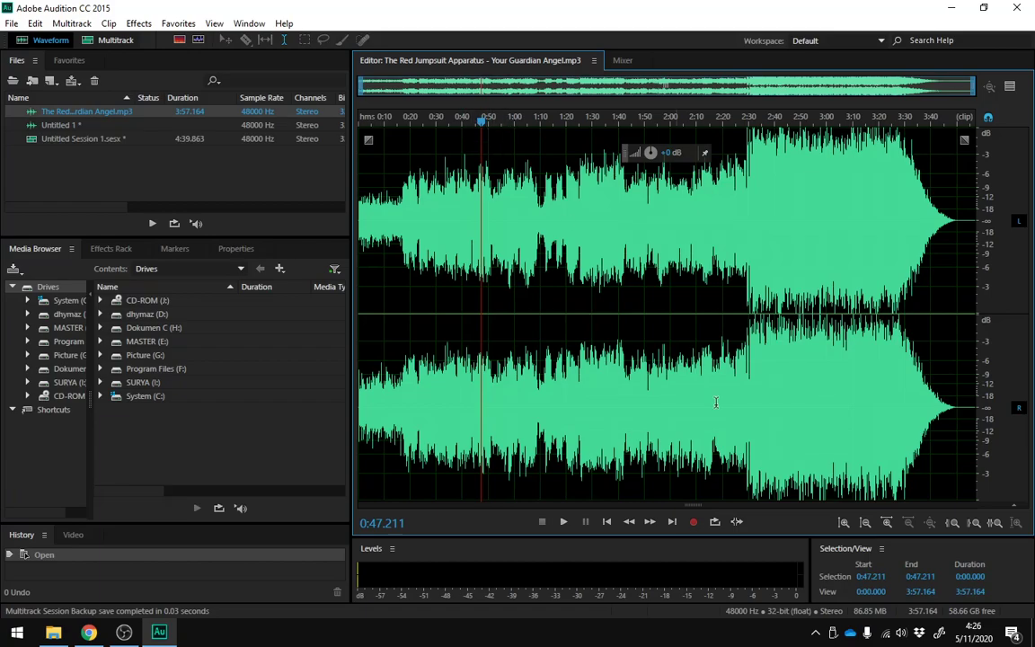
click(566, 525)
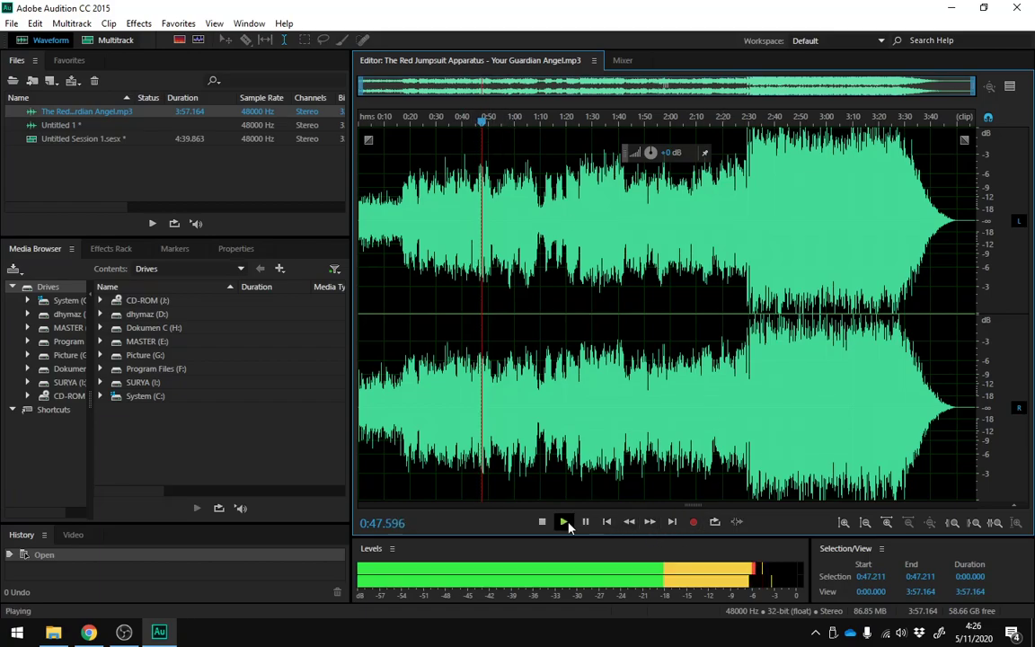
Step: Stop playback of the song's waveform and return to the multitrack session
click(586, 523)
click(543, 522)
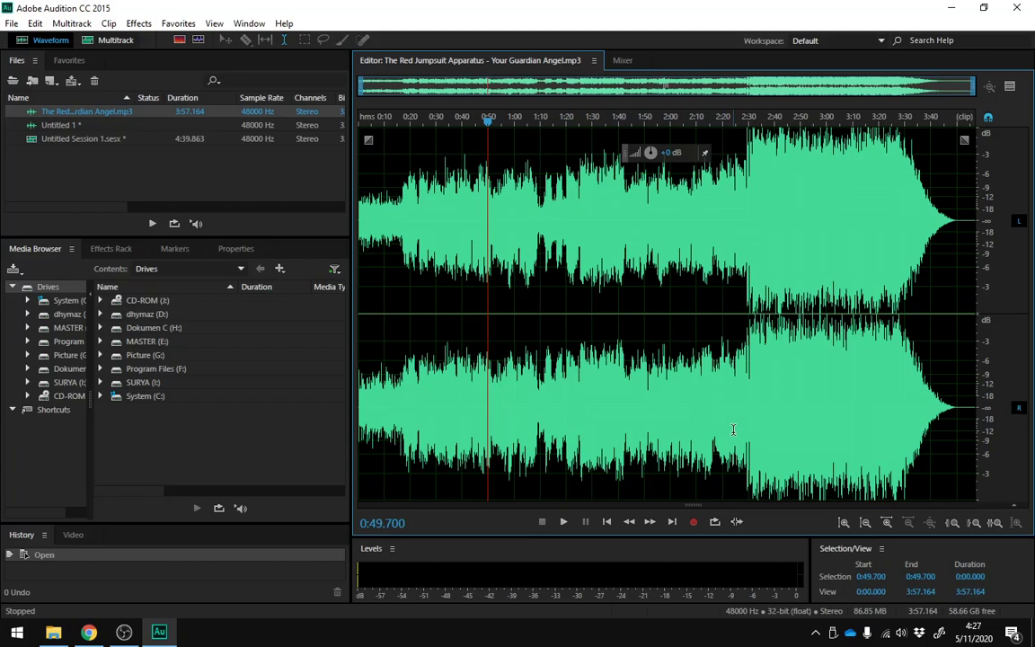
click(109, 41)
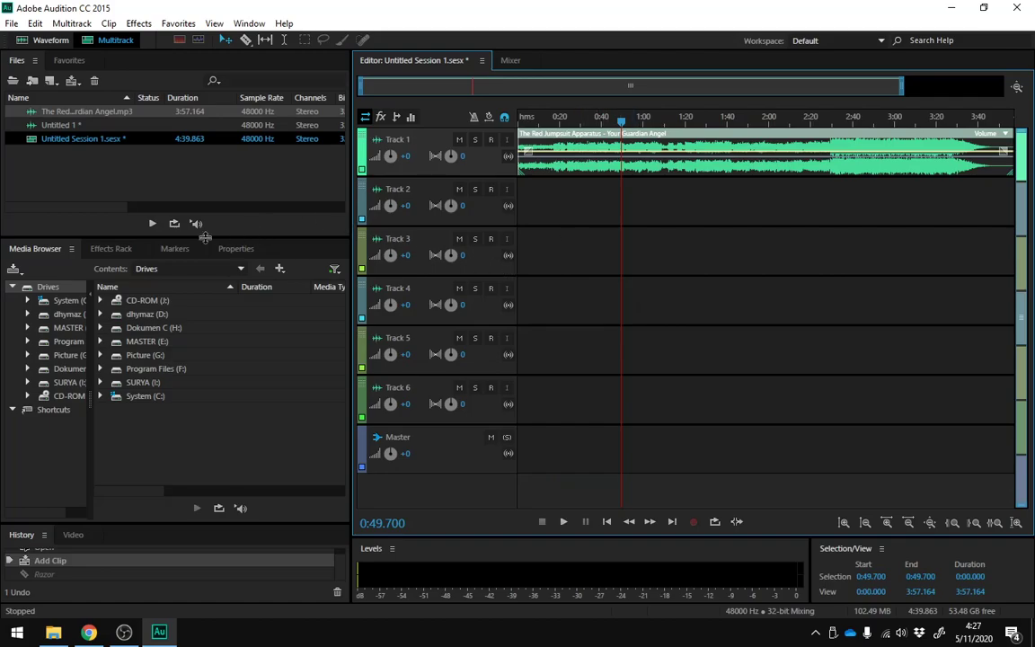
Step: Look through the Effects Rack presets for Track 1 and the available effect categories and clip commands without applying any
click(106, 250)
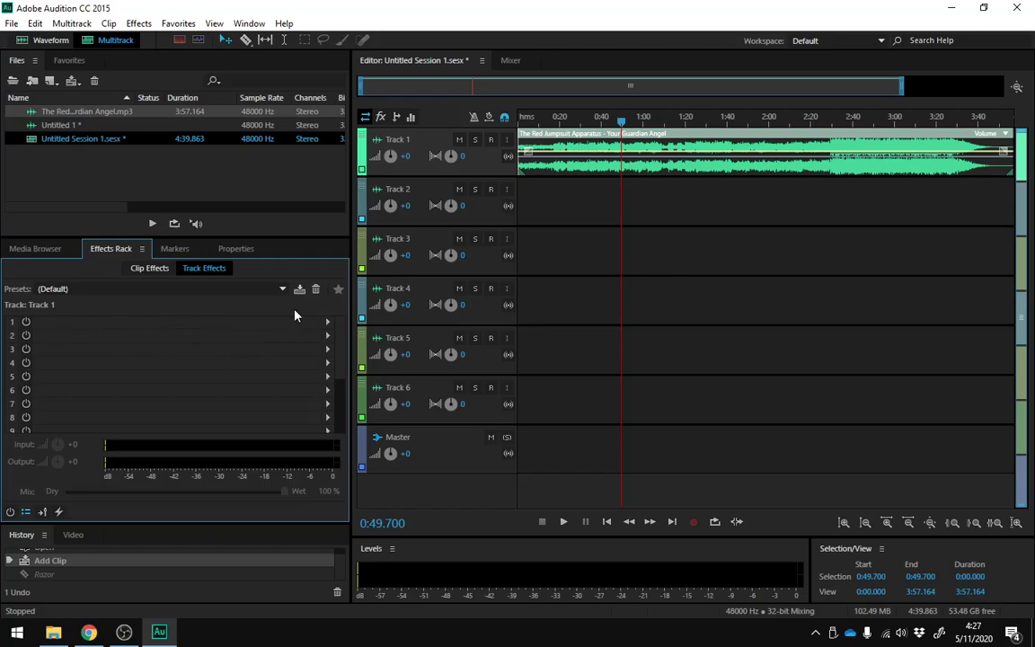
click(148, 288)
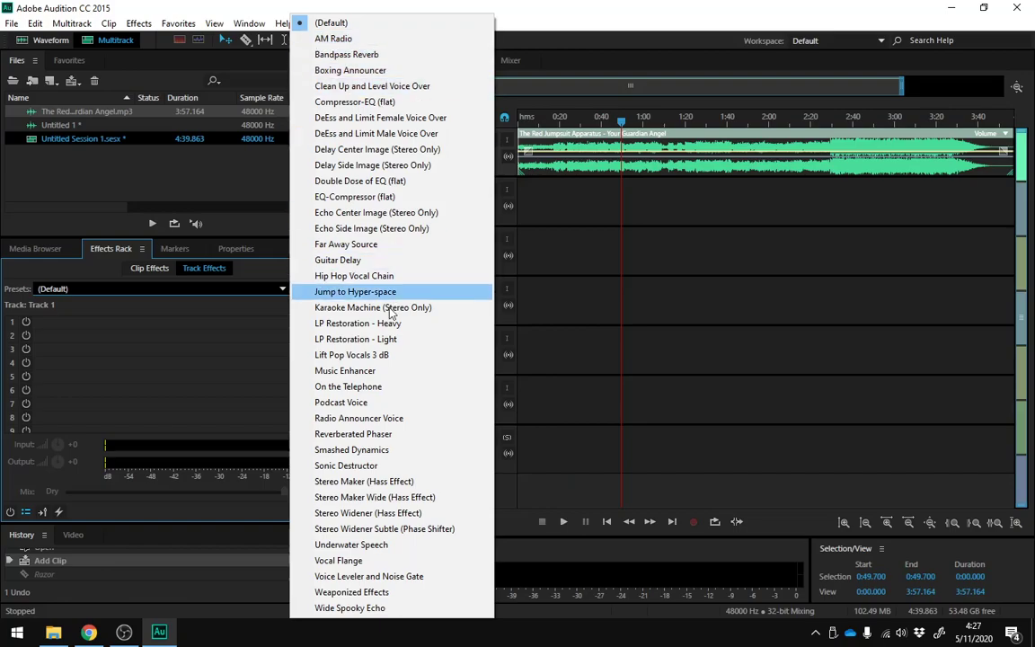
click(218, 304)
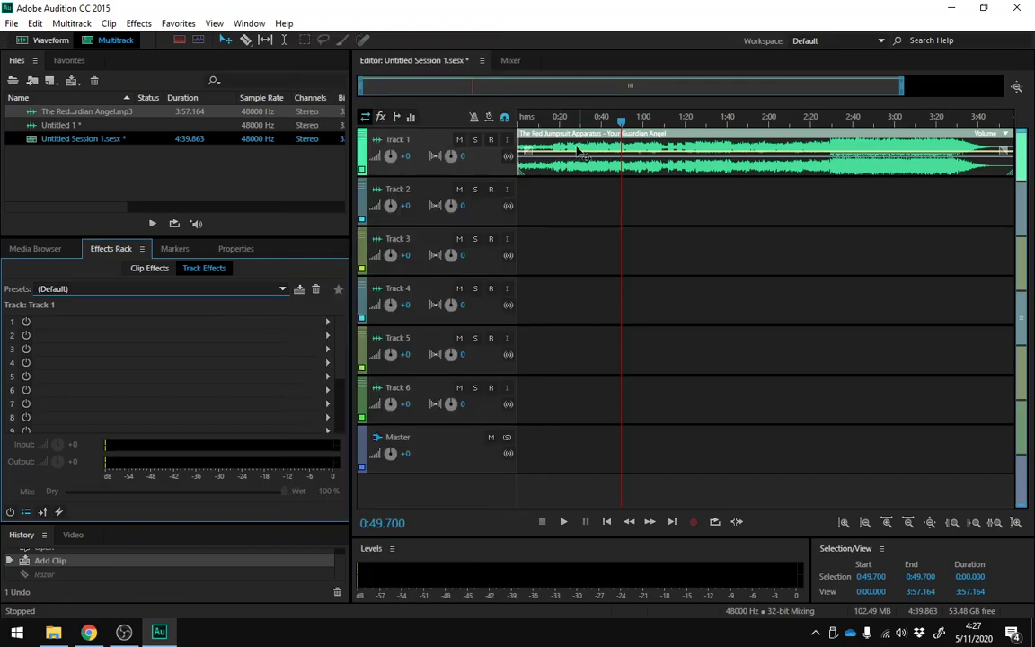
click(138, 24)
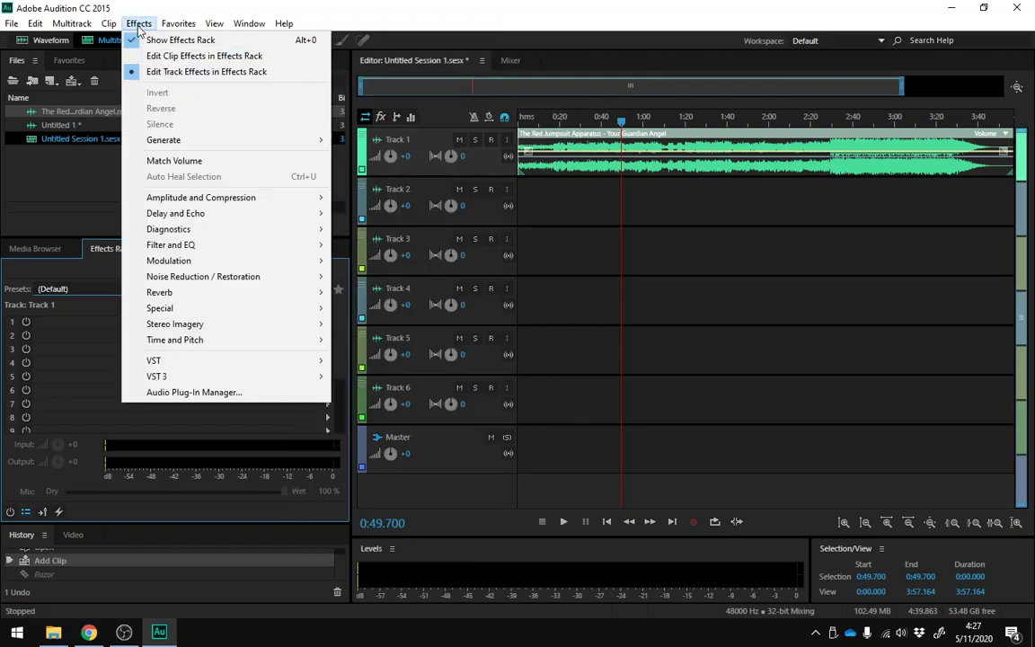
mouse_move(247, 203)
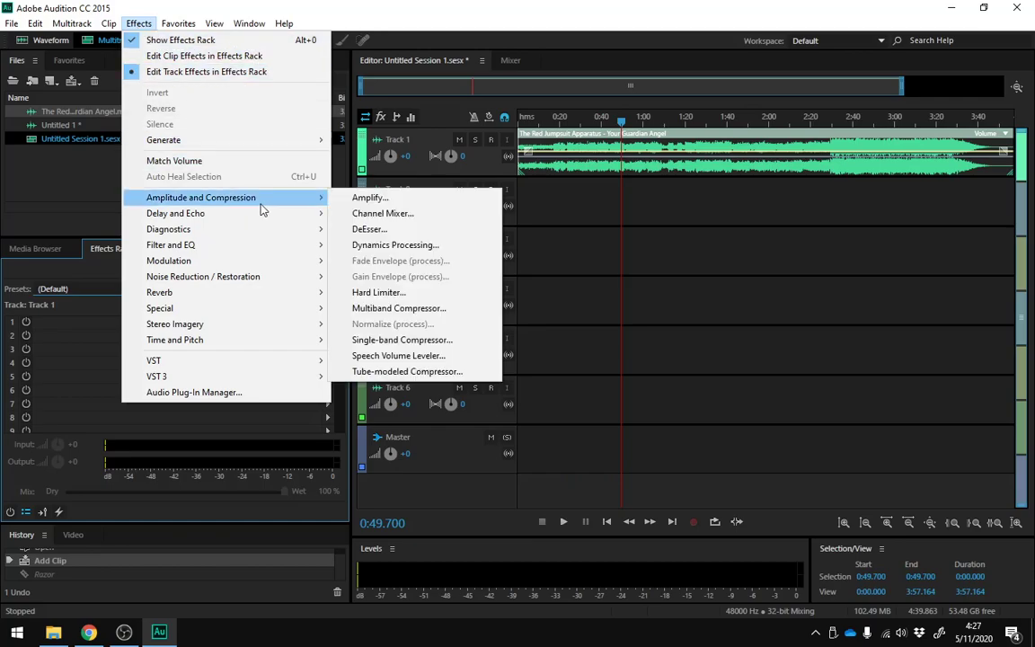
mouse_move(266, 221)
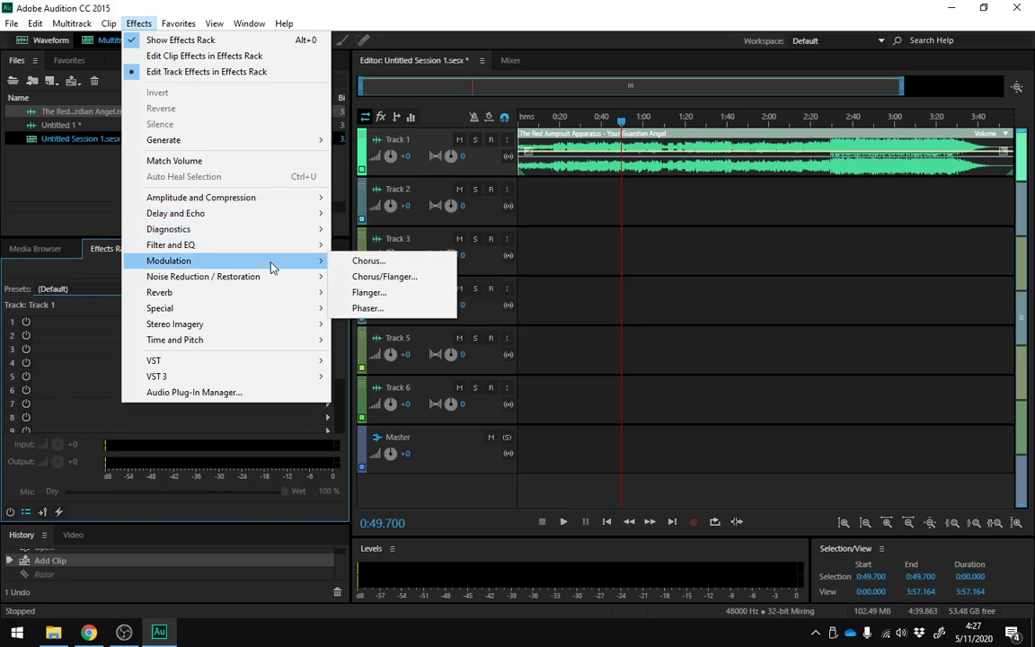
mouse_move(272, 279)
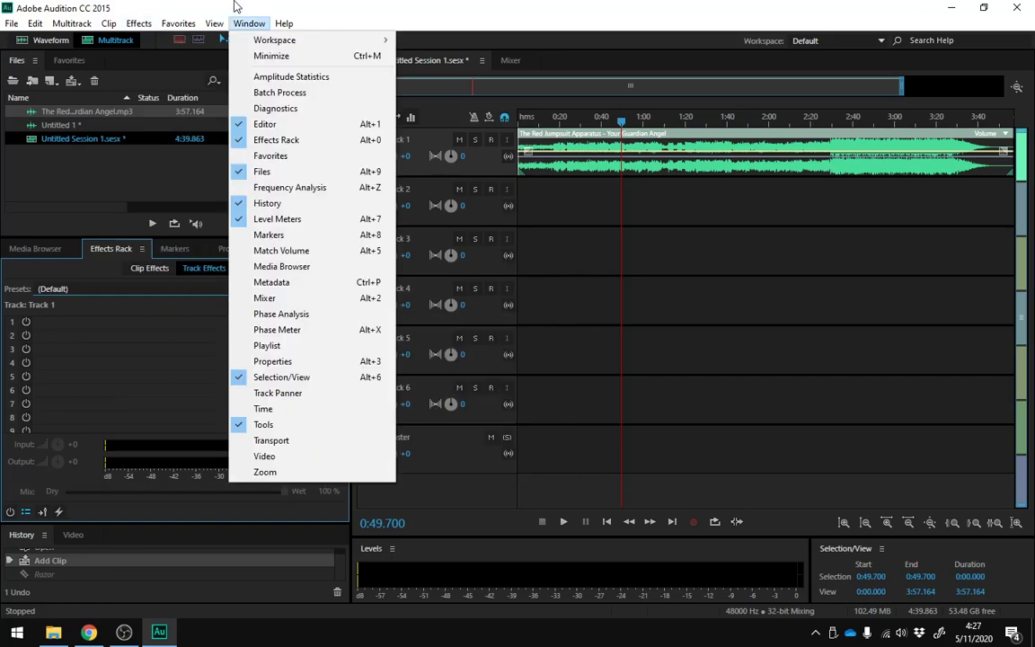
mouse_move(100, 22)
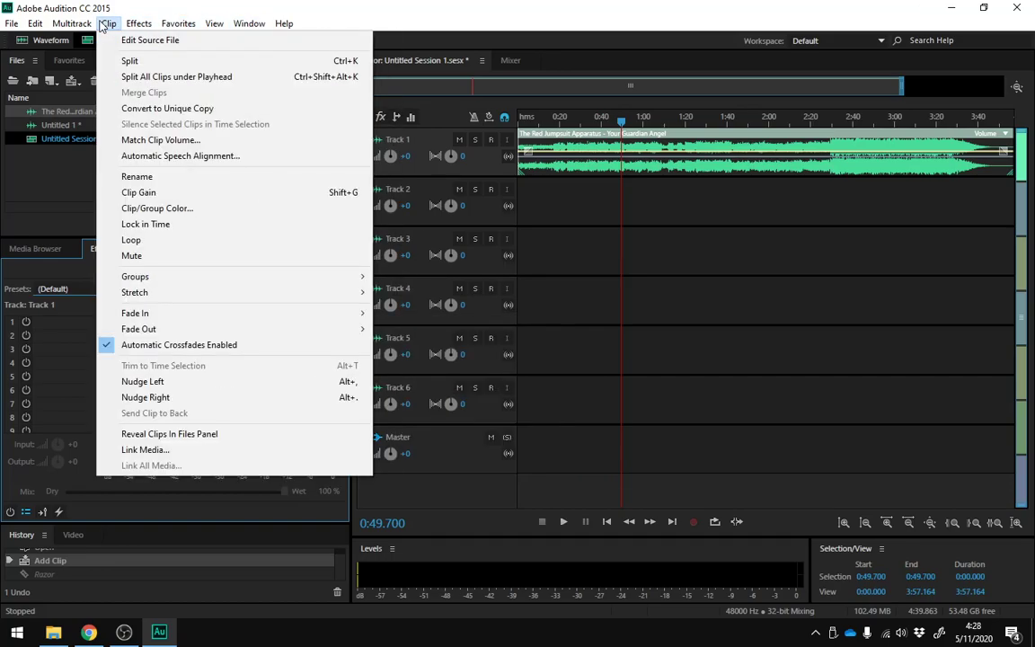
click(163, 4)
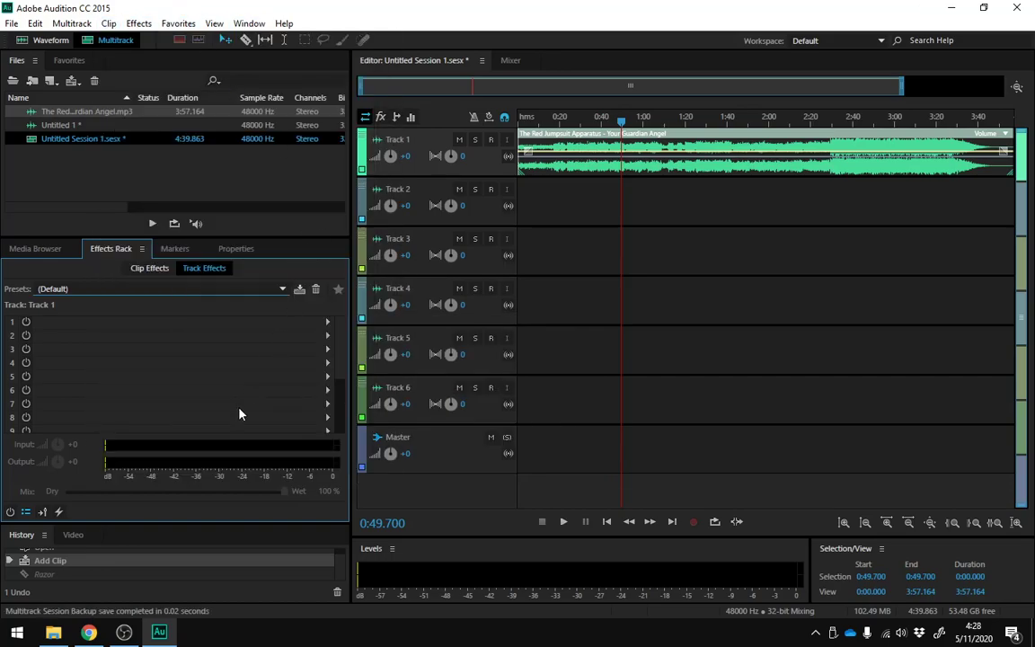
Step: Show the Video panel and make it taller, after a brief check of the latihan folder in File Explorer
click(75, 536)
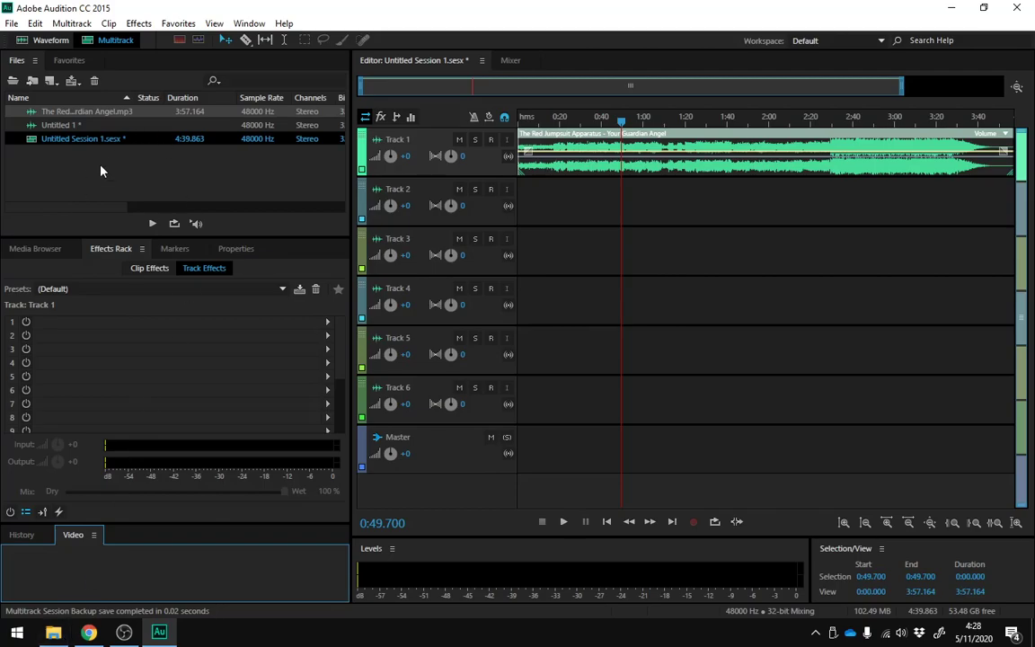
click(53, 632)
click(280, 126)
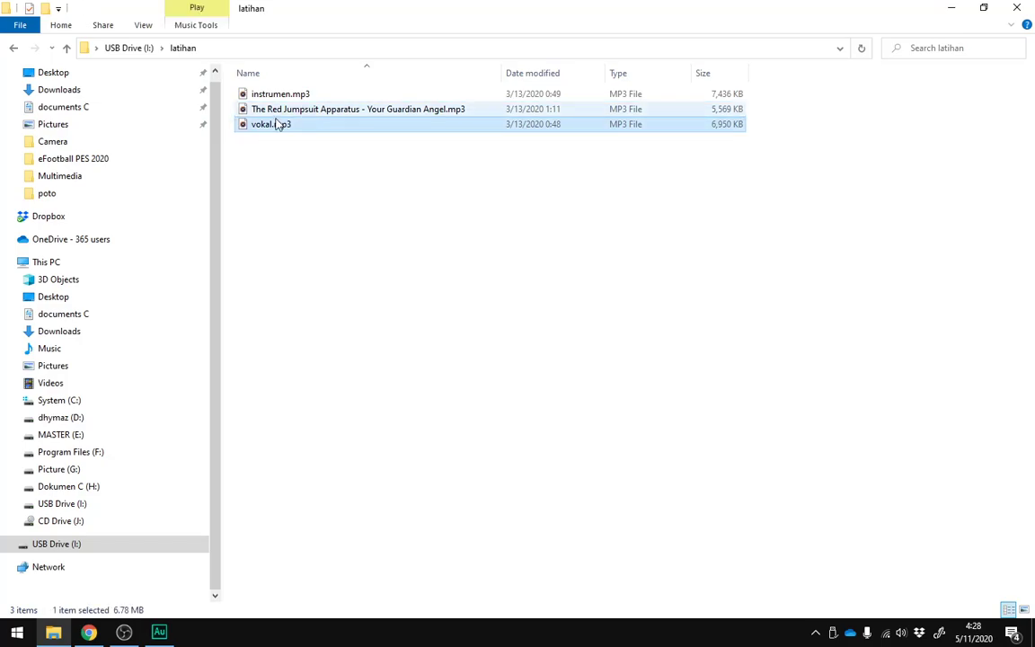
click(159, 632)
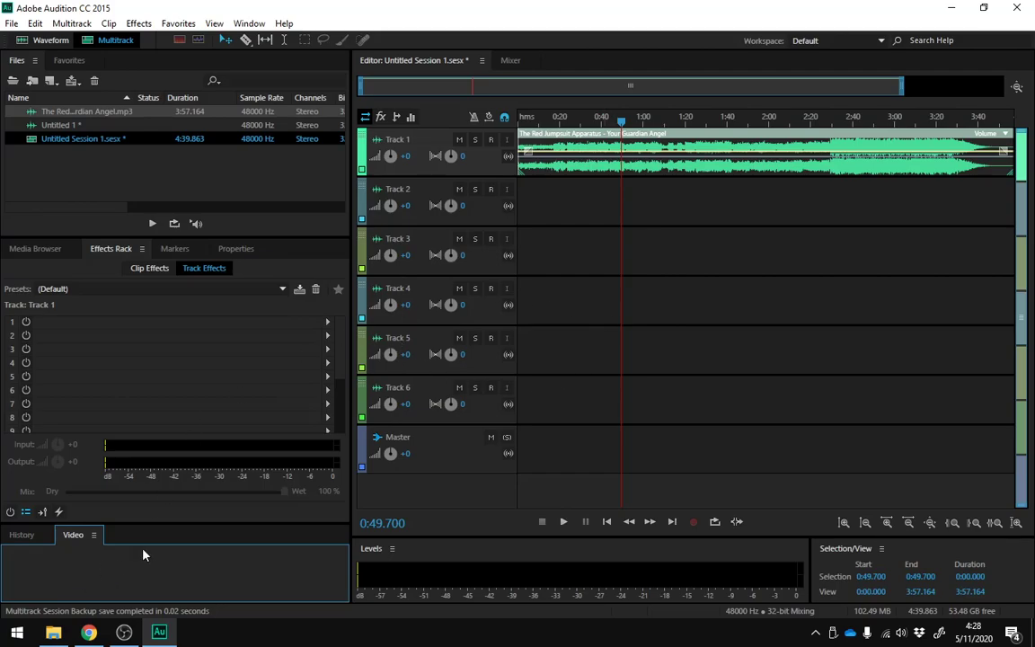
drag(102, 525, 102, 438)
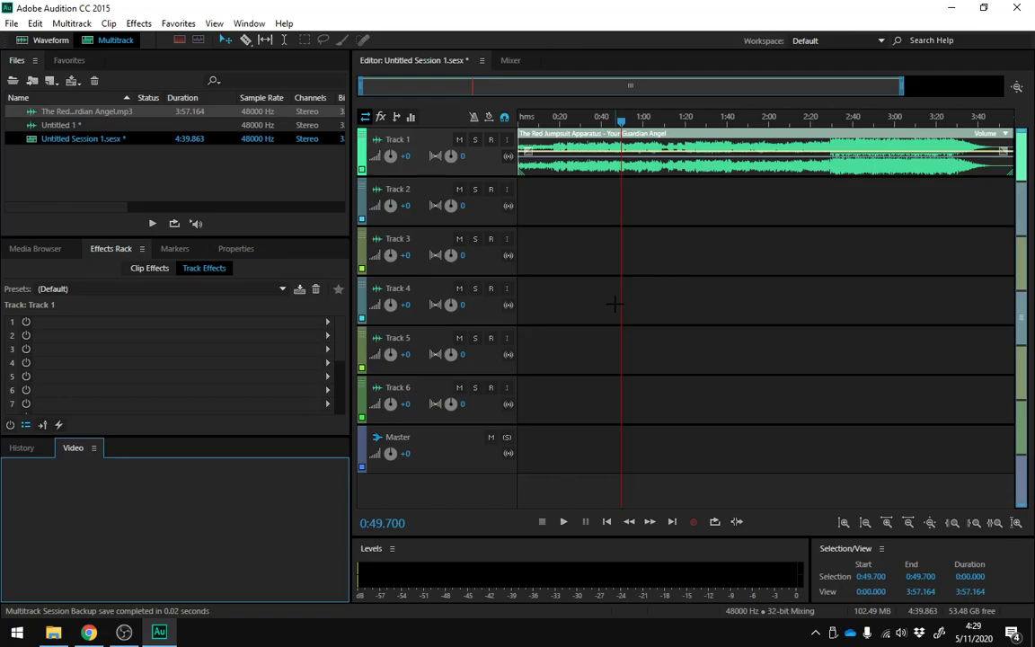
Step: Delete the song clip from Track 1 and return the playhead to 0:00
click(654, 176)
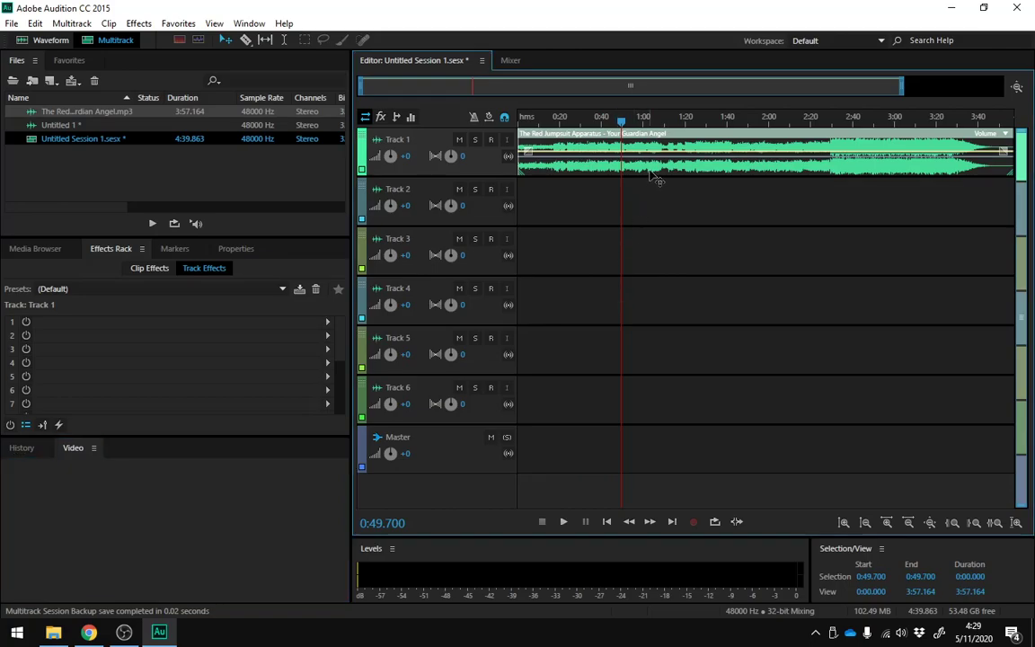
key(Delete)
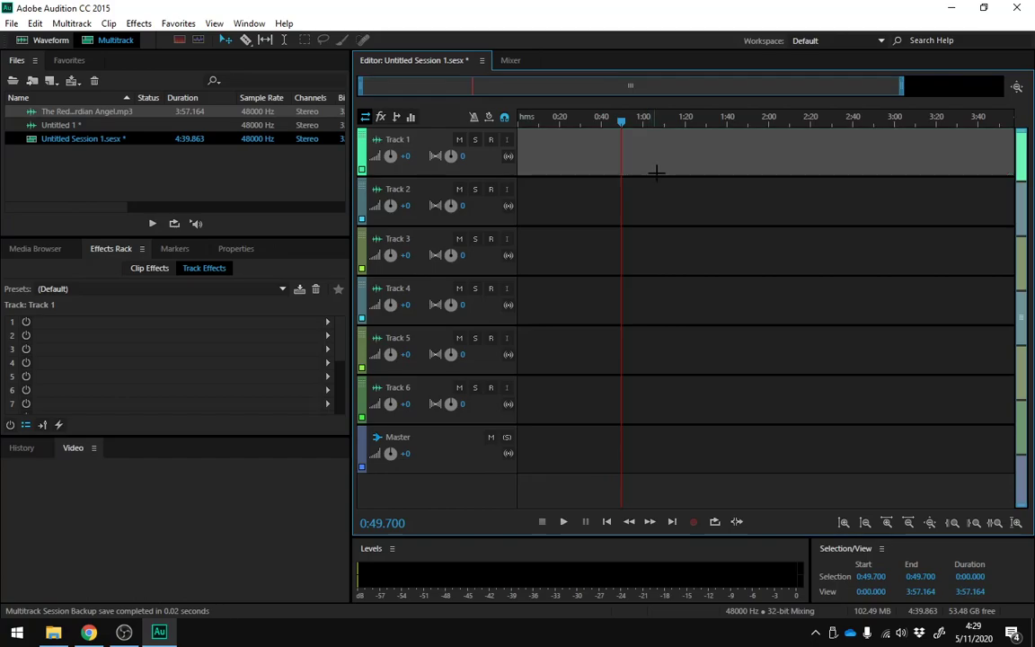
drag(622, 124, 517, 122)
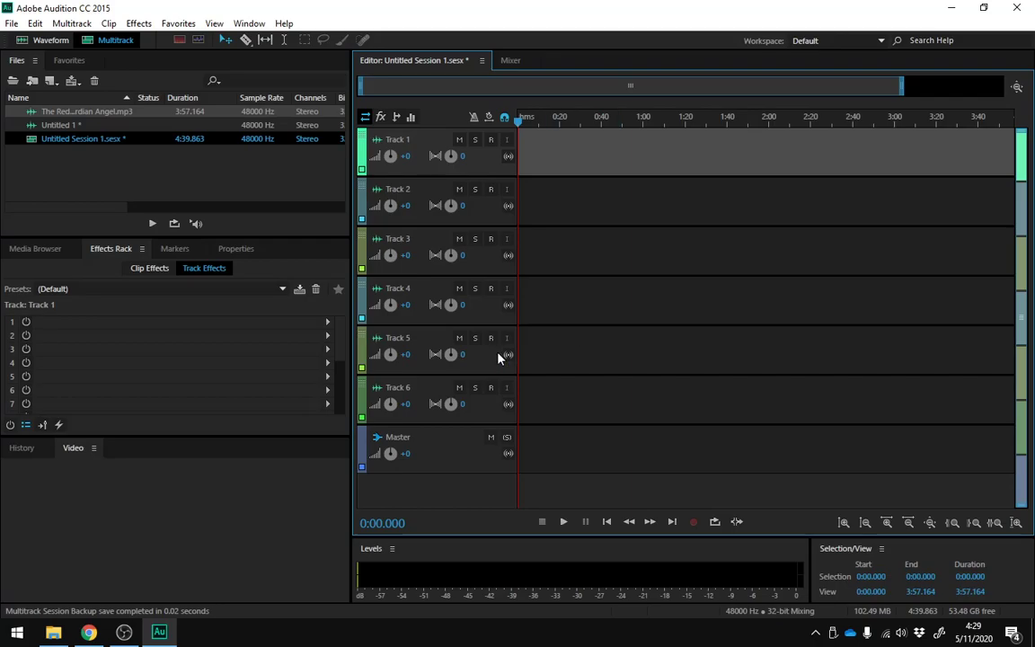
Step: Switch to File Explorer and examine the instrumental, vocal and full-song MP3 files in the latihan folder
click(53, 632)
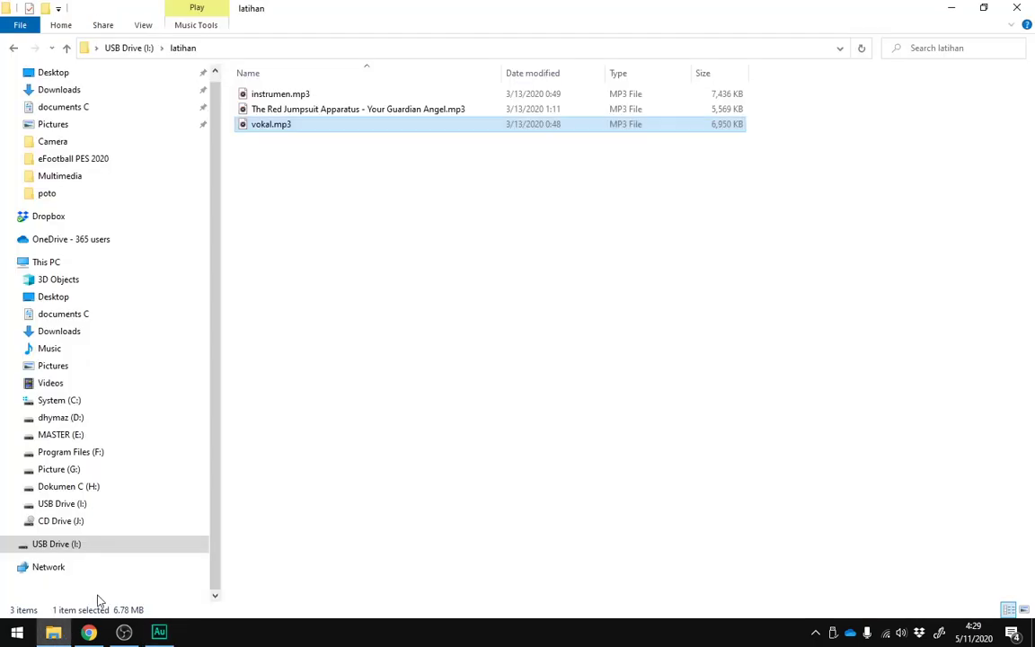
drag(609, 185, 506, 76)
drag(422, 218, 294, 91)
click(324, 188)
drag(326, 186, 271, 80)
click(342, 219)
click(280, 98)
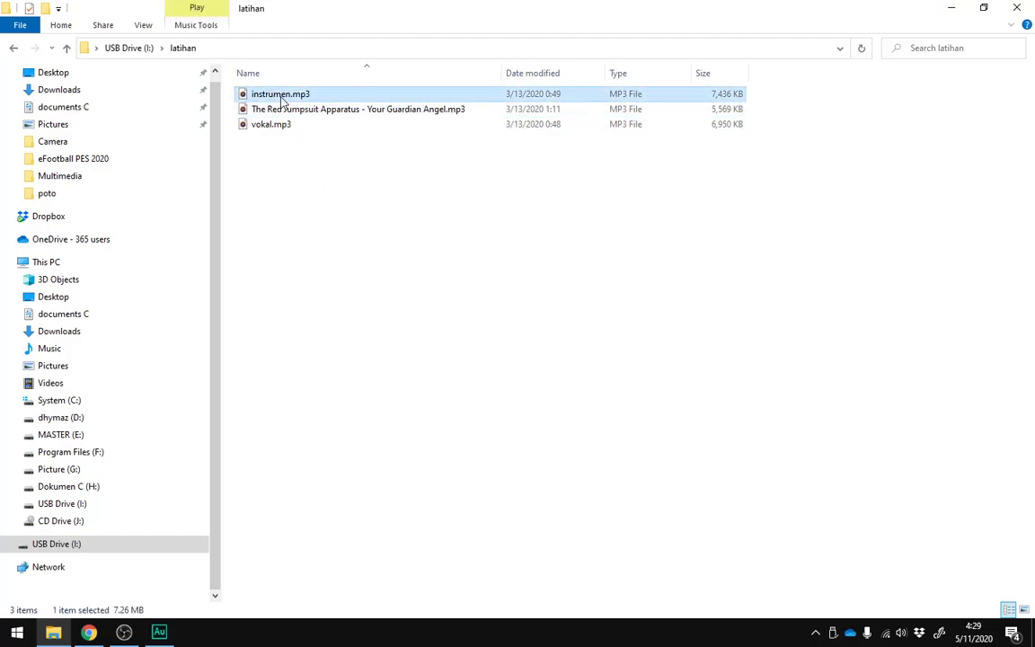
click(280, 124)
click(276, 96)
click(277, 125)
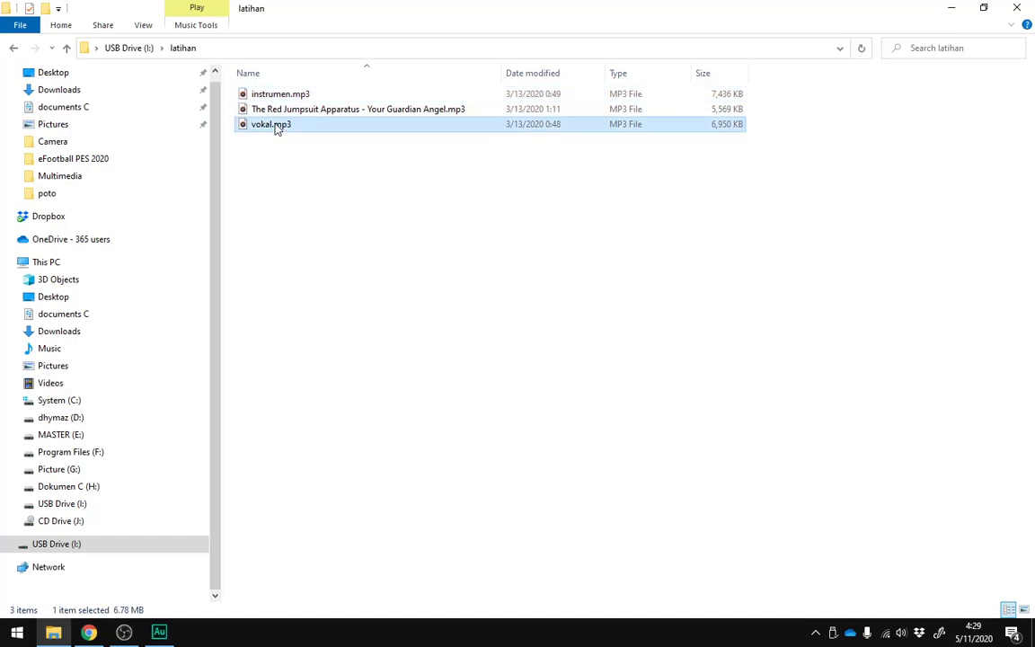
click(358, 110)
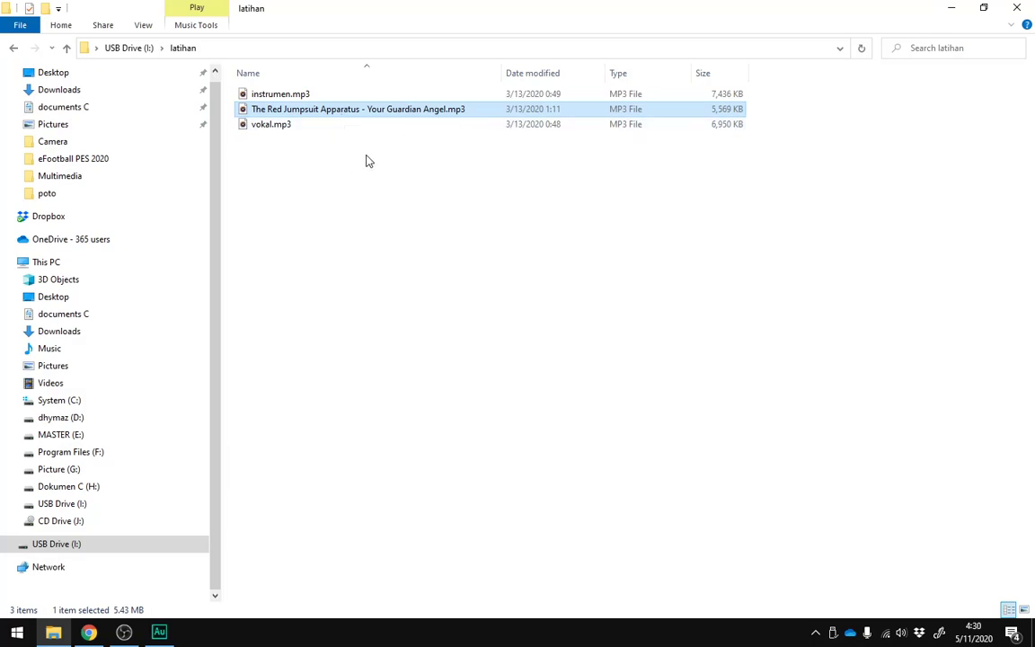
click(367, 161)
click(286, 110)
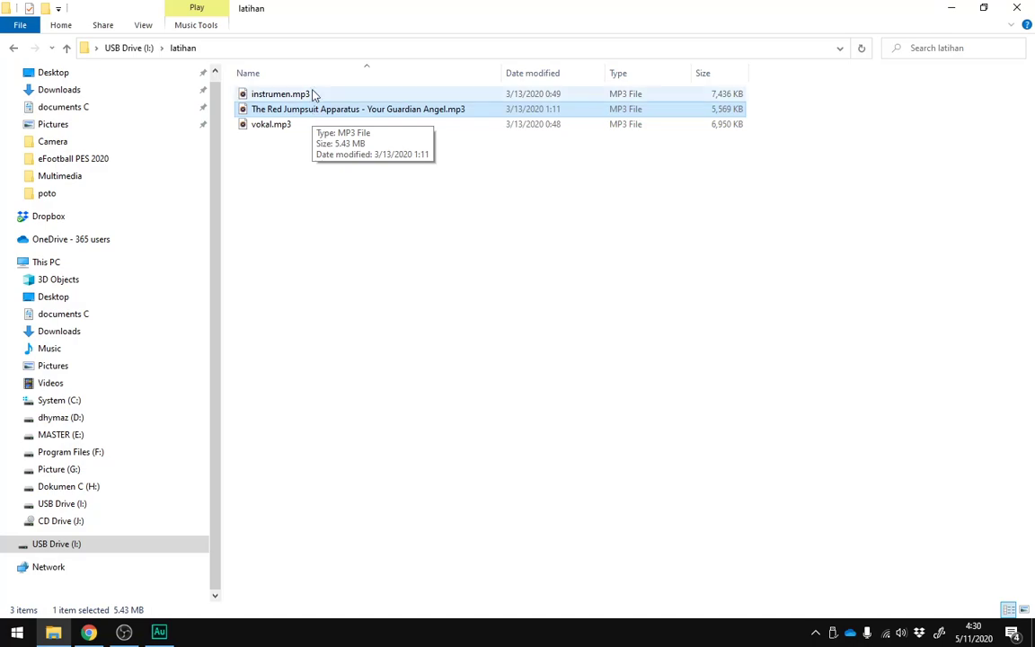
click(312, 130)
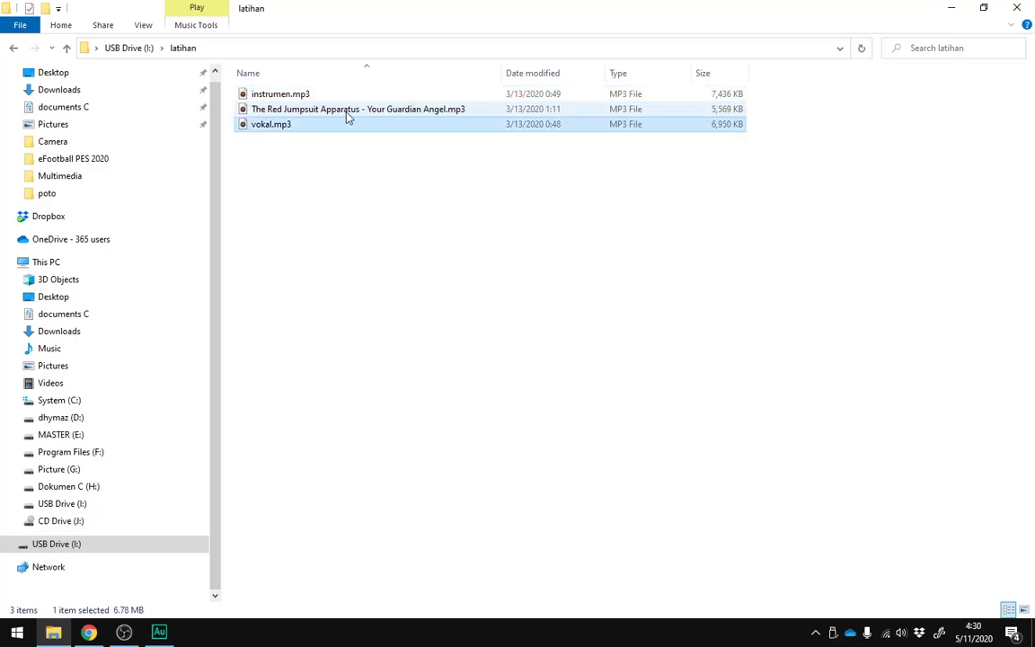
click(368, 110)
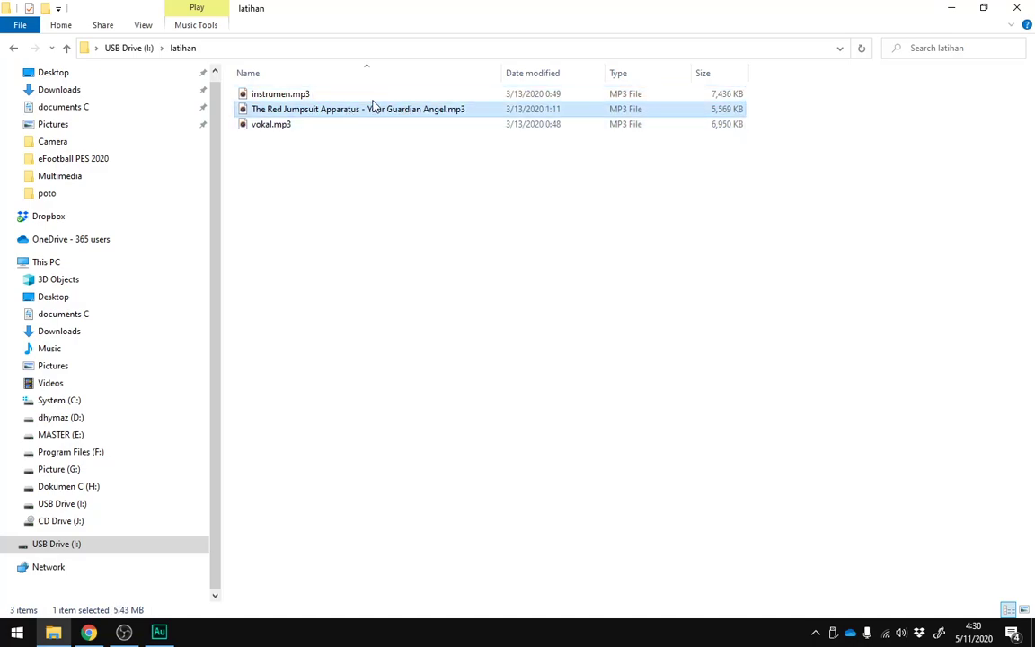
Step: Import instrumen.mp3 and vokal.mp3 from the latihan folder, and place them at the start of Track 1 and Track 2 respectively
click(287, 127)
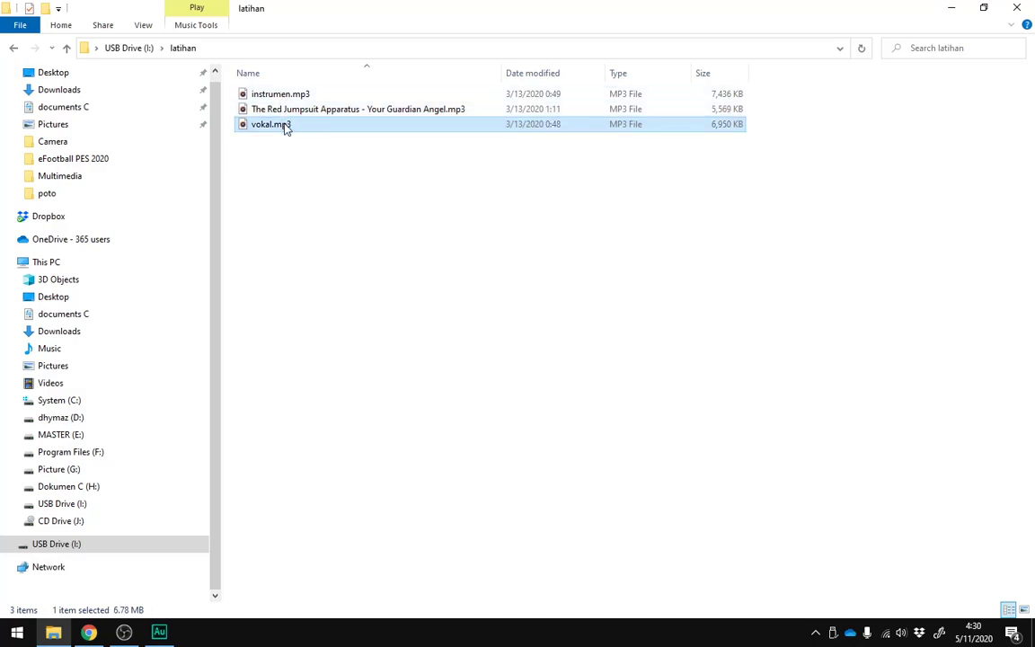
ctrl+click(297, 94)
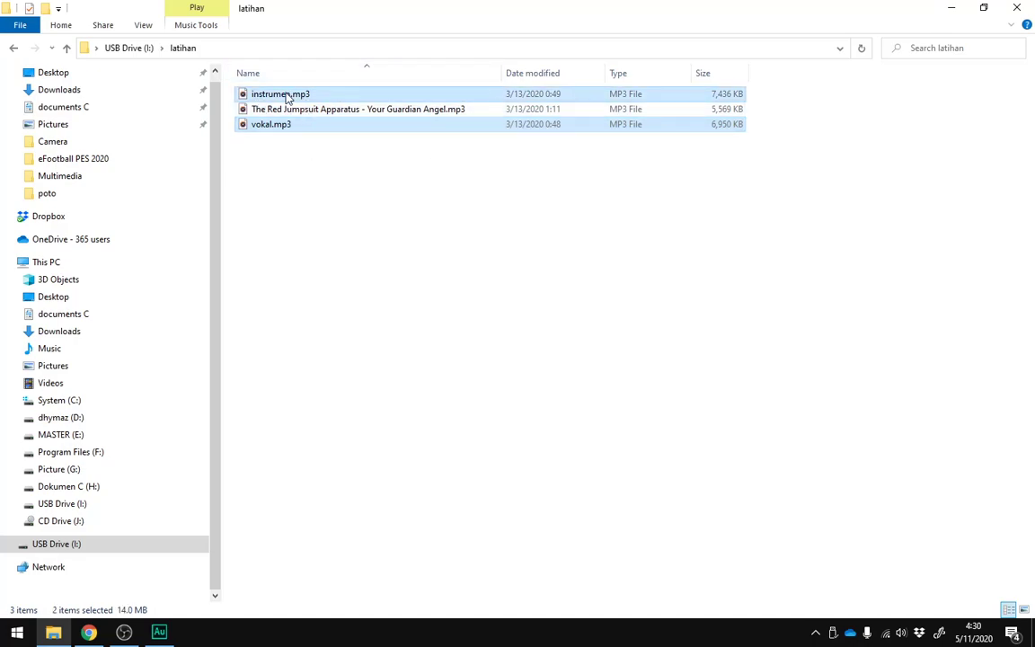
drag(288, 98, 150, 181)
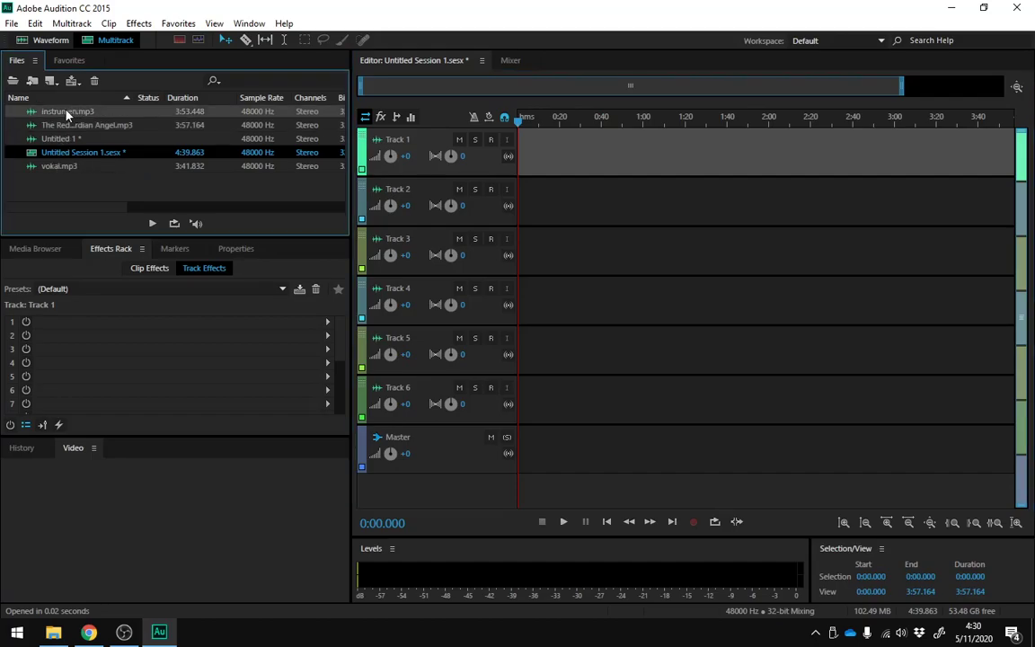
drag(64, 114, 520, 151)
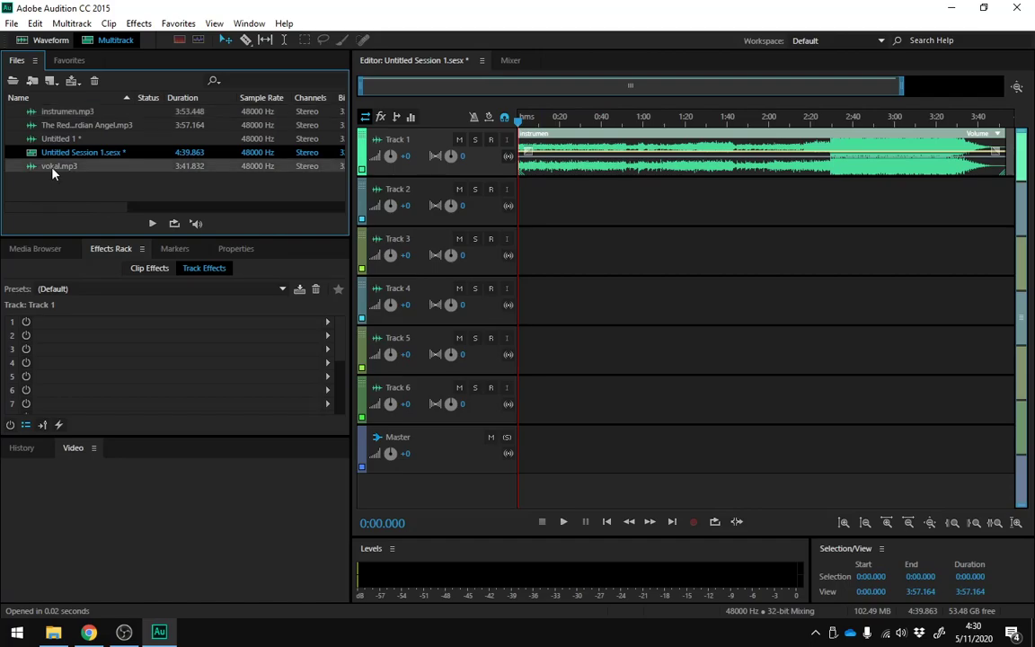
drag(52, 170, 521, 205)
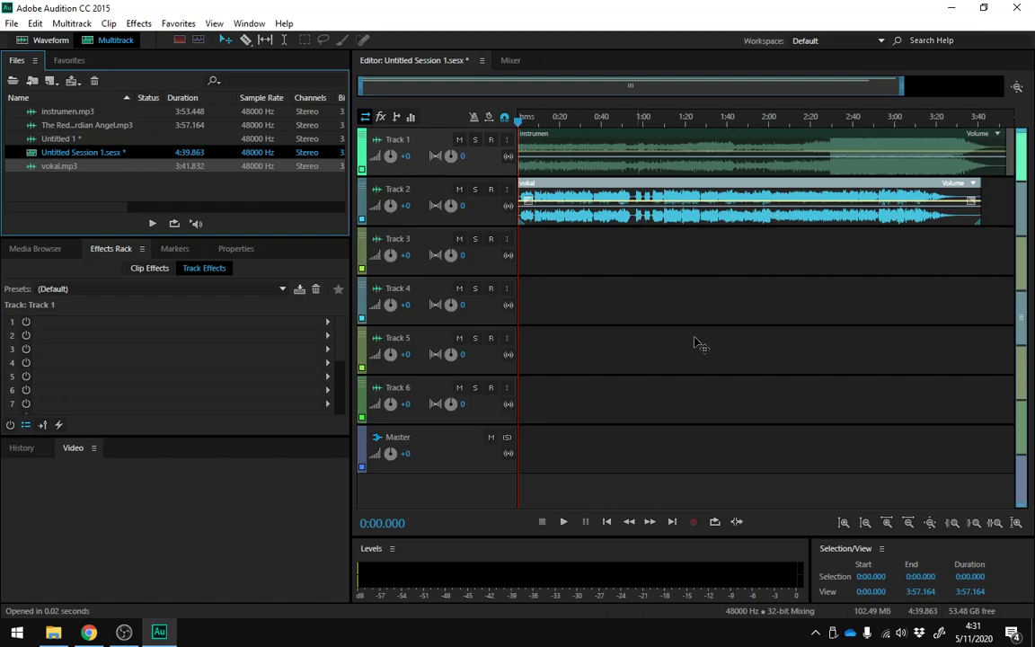
click(54, 633)
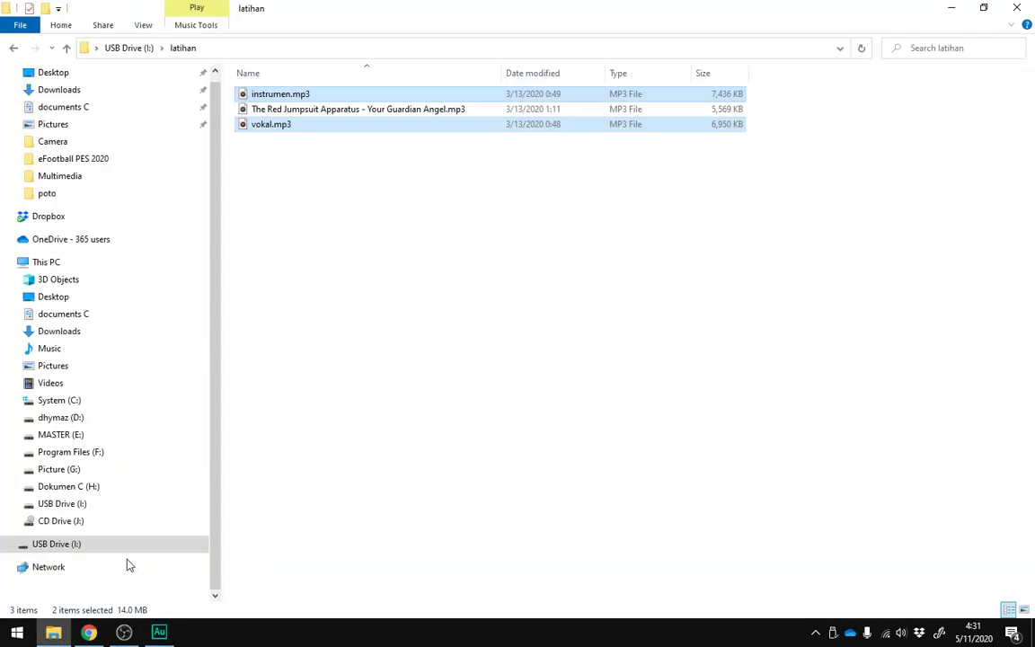
click(333, 111)
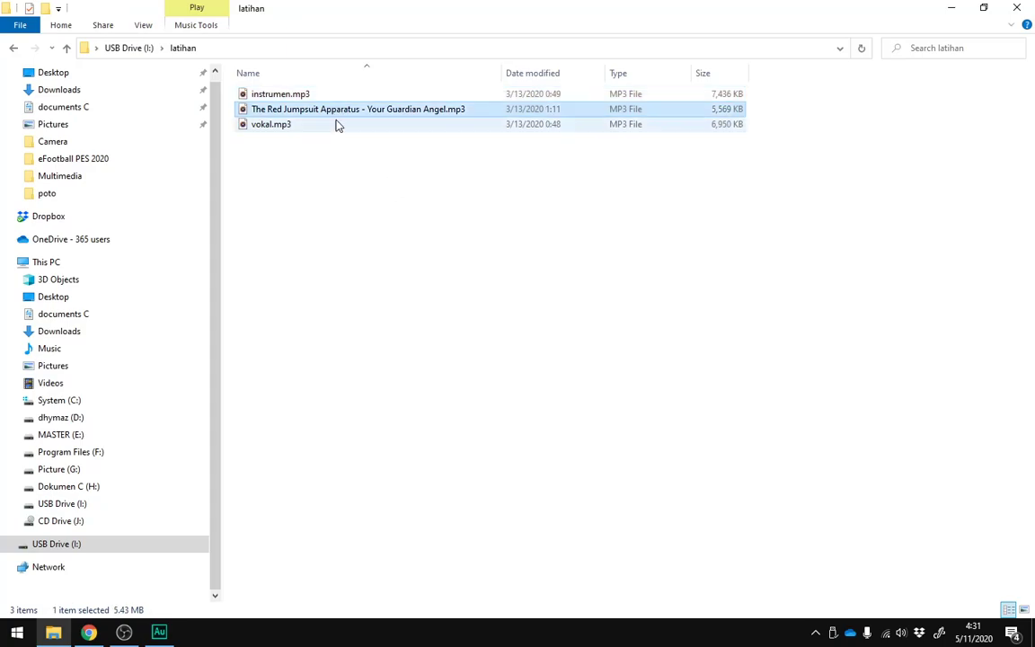
click(88, 633)
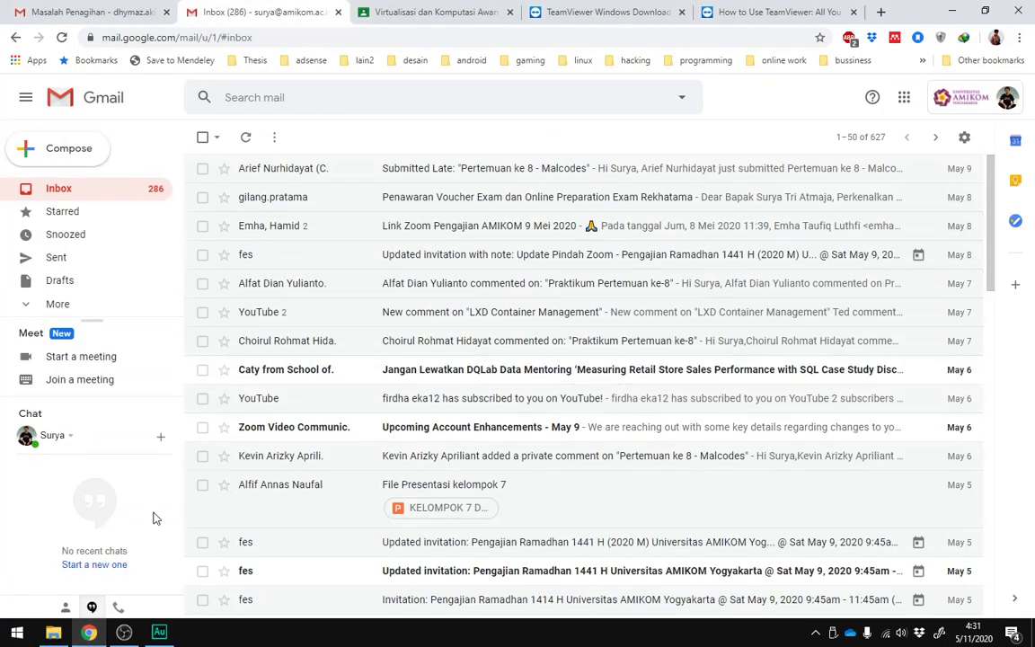
click(159, 633)
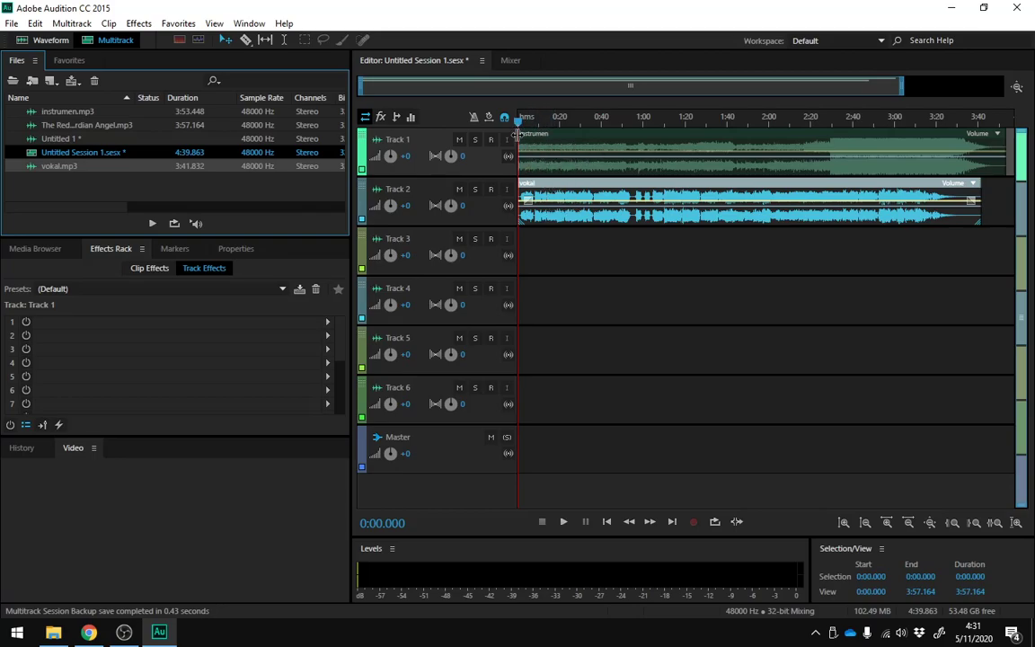
Step: Play the multitrack session from the beginning to hear the instrumental and vocal clips together
click(564, 522)
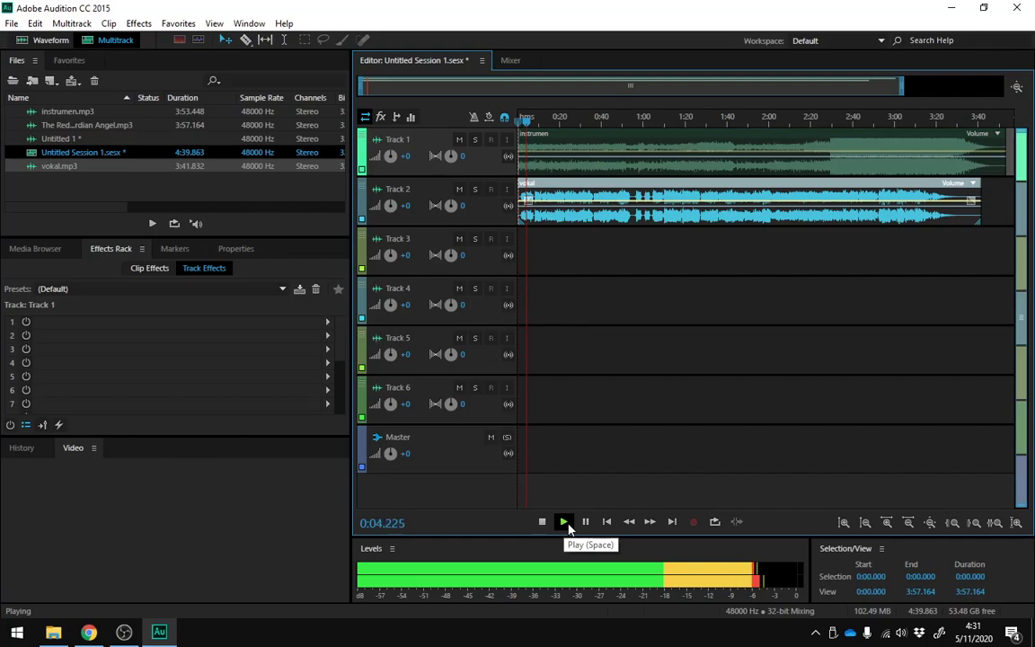
Step: Pause playback and shift the vocal clip on Track 2 to start at about 0:14
click(585, 522)
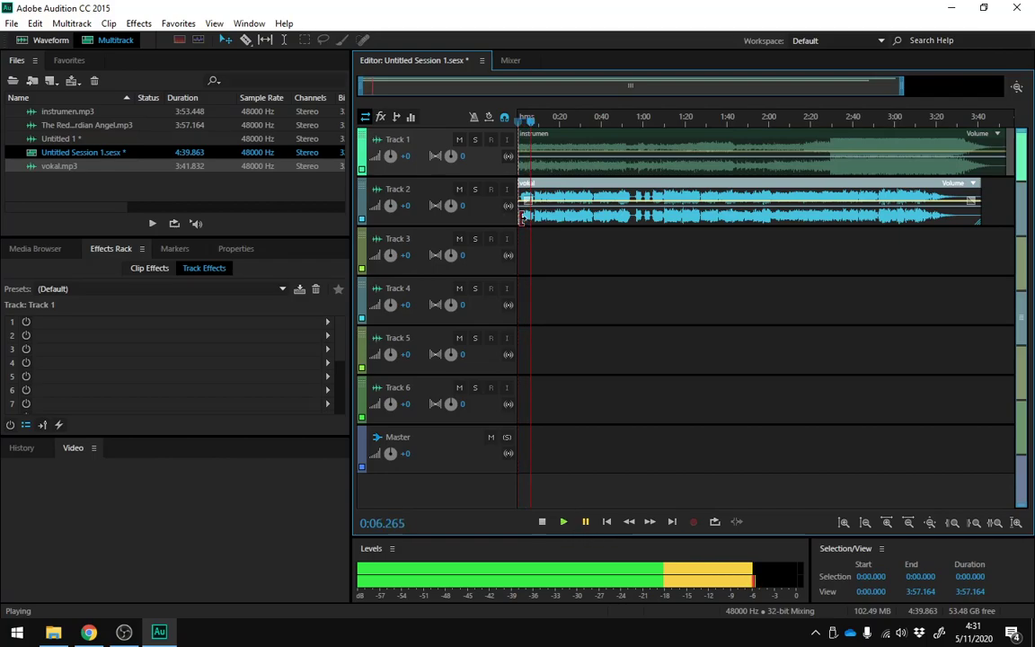
drag(546, 187, 580, 189)
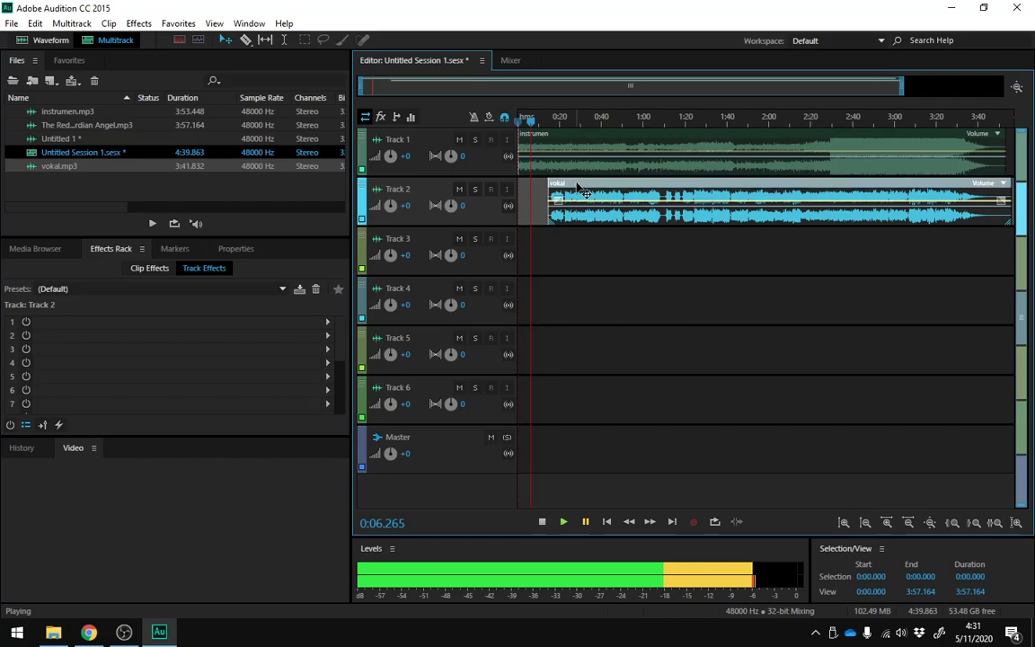
key(alt+Tab)
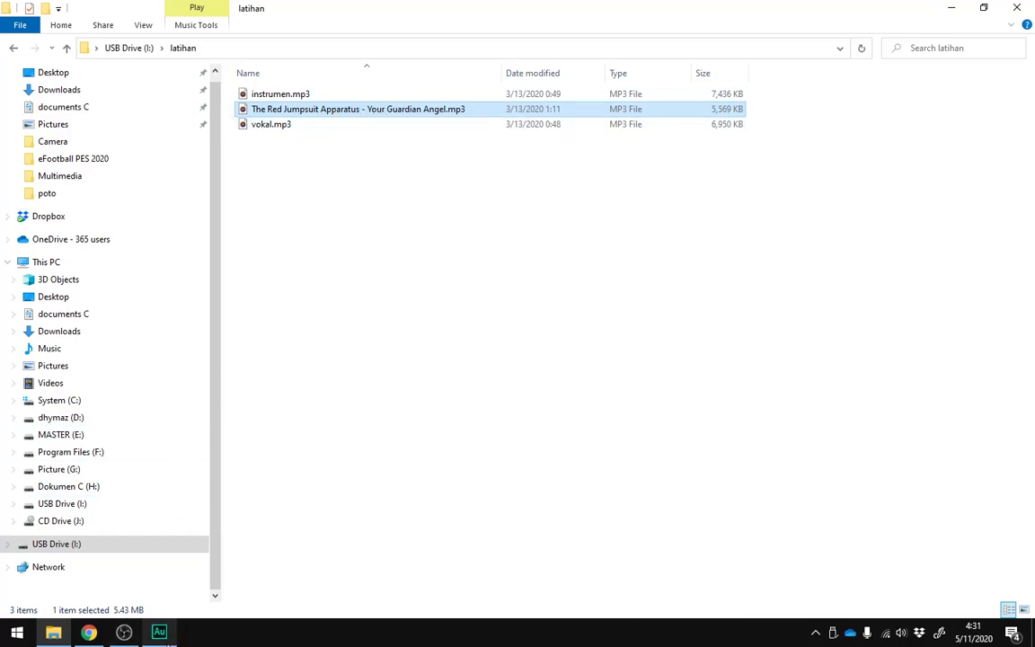
click(159, 633)
mouse_move(594, 182)
mouse_down()
mouse_move(623, 180)
mouse_move(602, 189)
mouse_up()
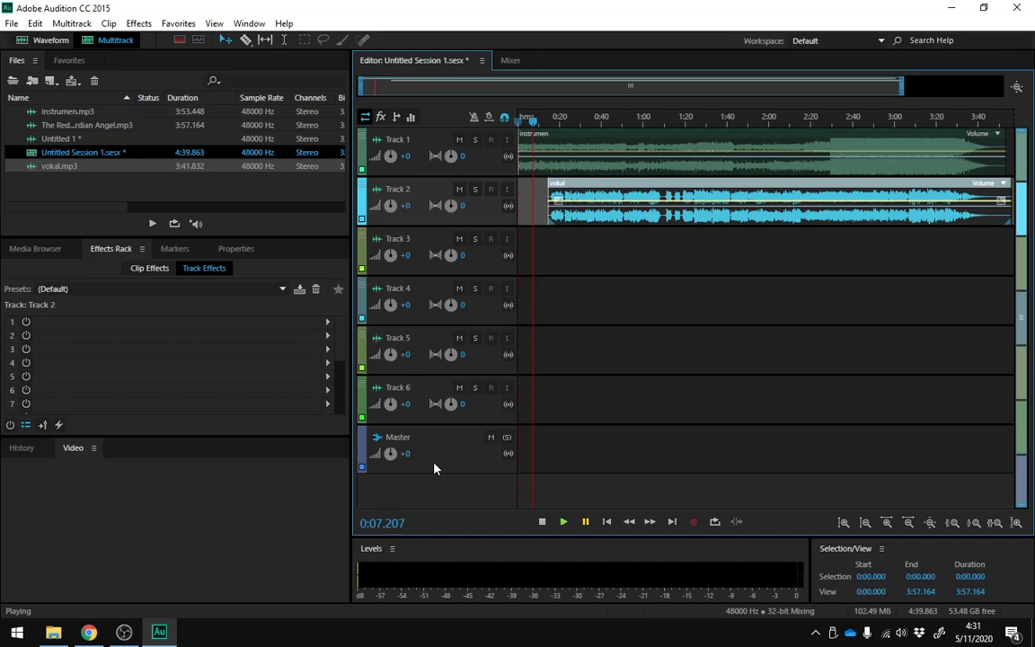
mouse_move(600, 191)
mouse_down()
mouse_move(574, 189)
mouse_move(631, 176)
mouse_move(599, 195)
mouse_up()
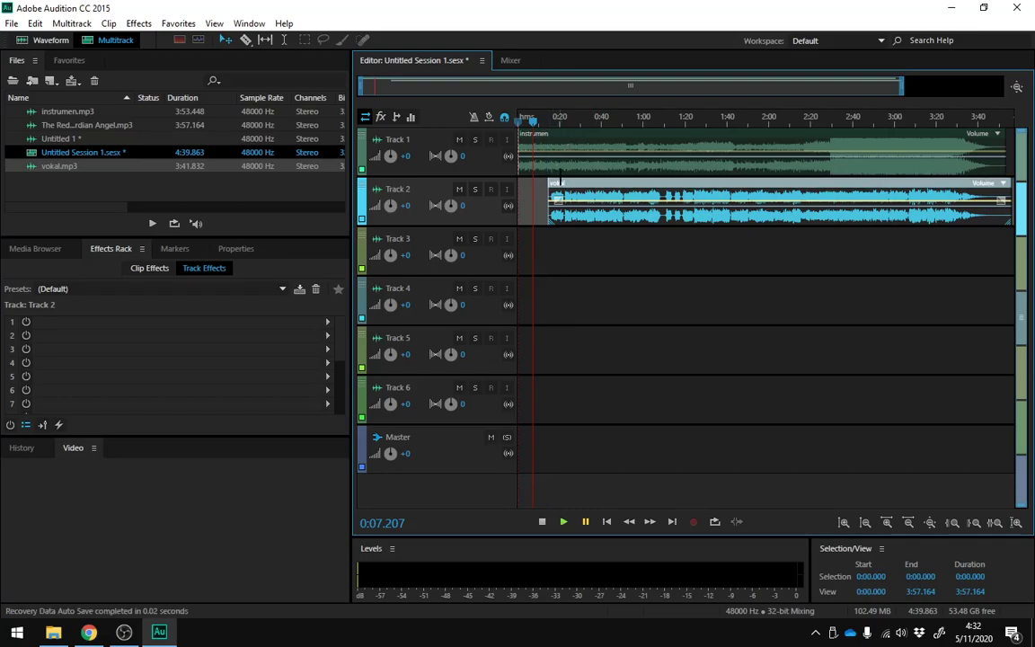
drag(567, 184, 577, 193)
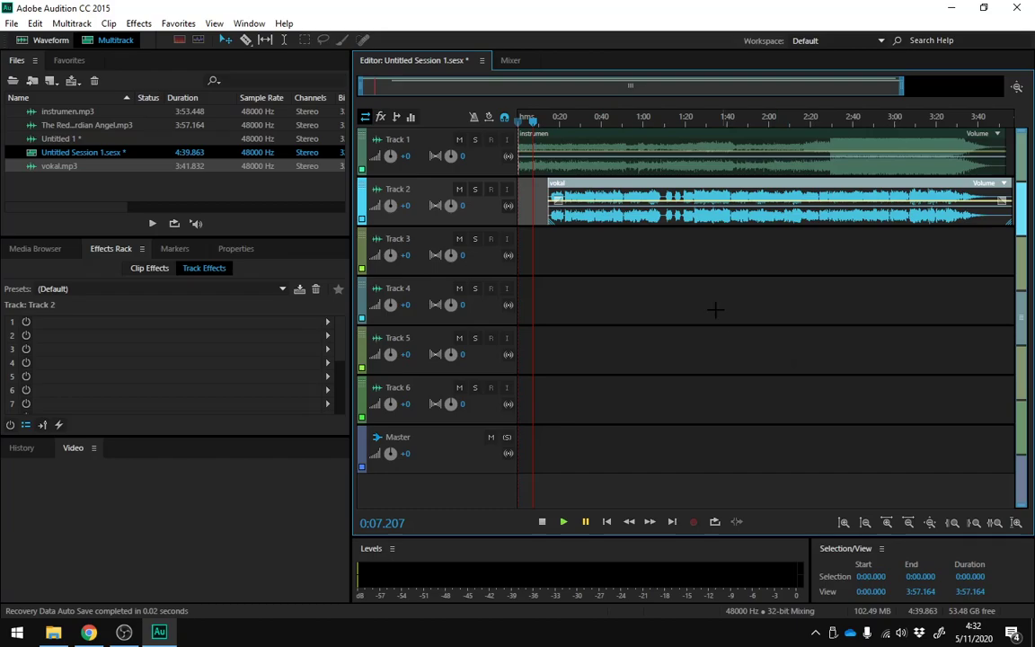
Step: Save the multitrack session under the file name 1234.sesx in the Audition Session format, with markers and other metadata included
click(13, 24)
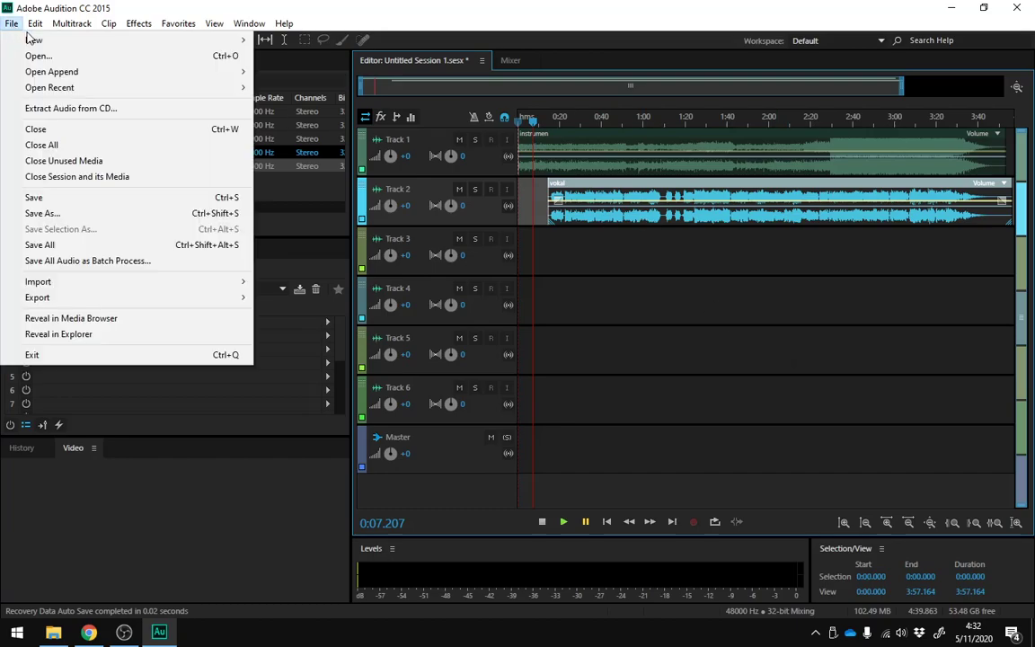
mouse_move(119, 303)
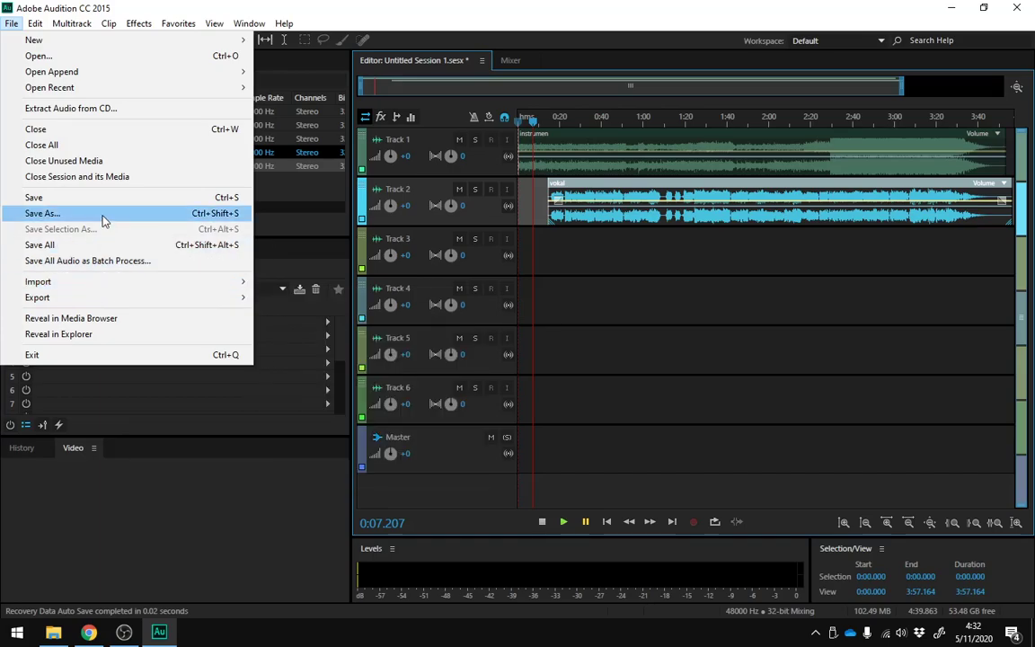
click(102, 217)
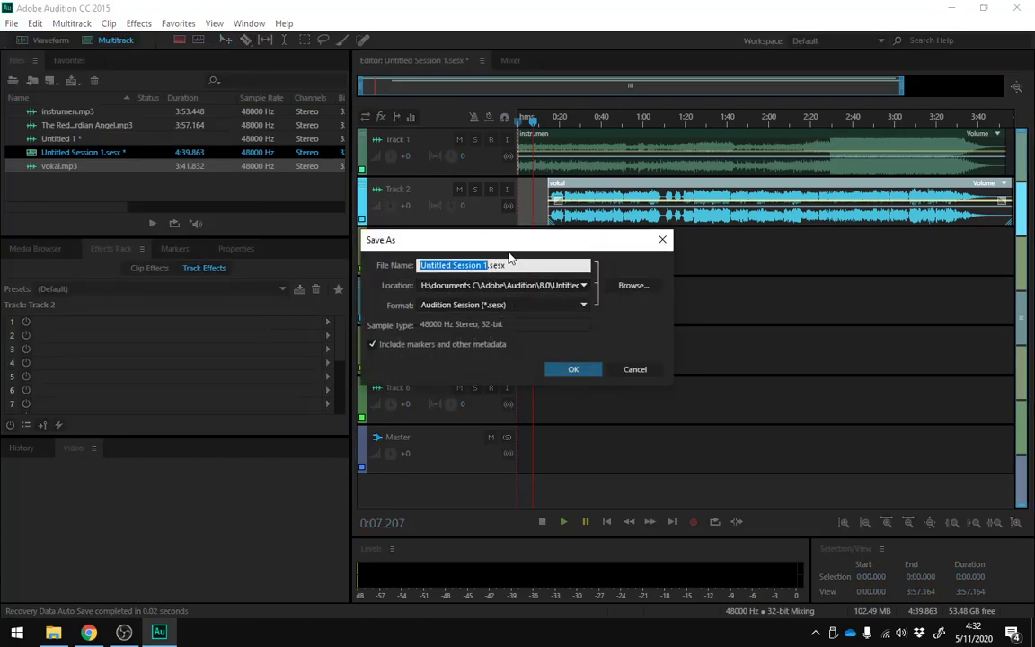
drag(388, 235, 396, 192)
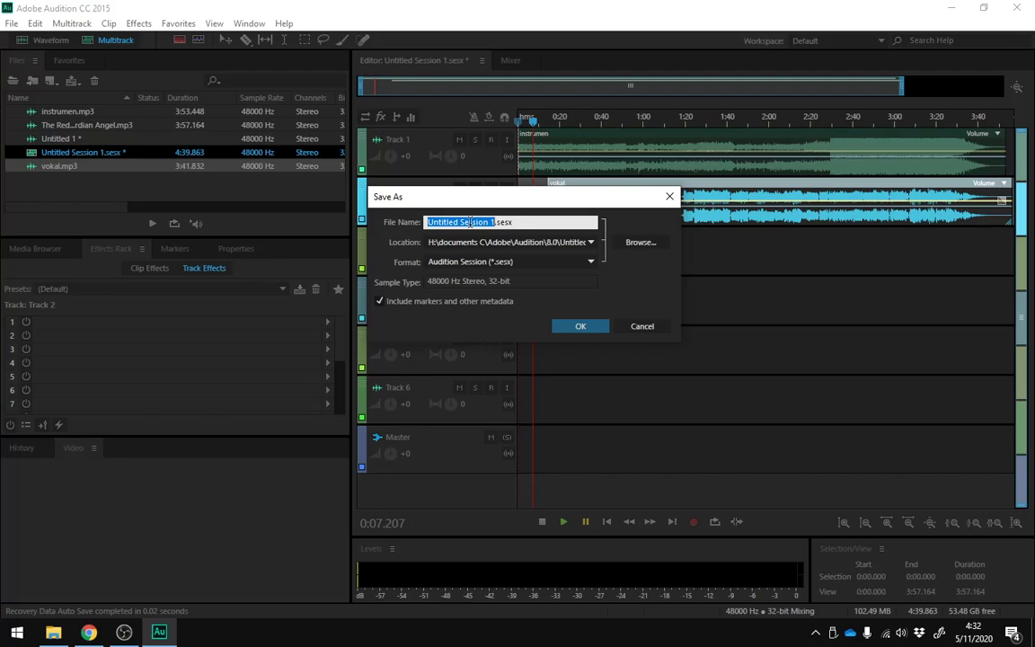
text(1234)
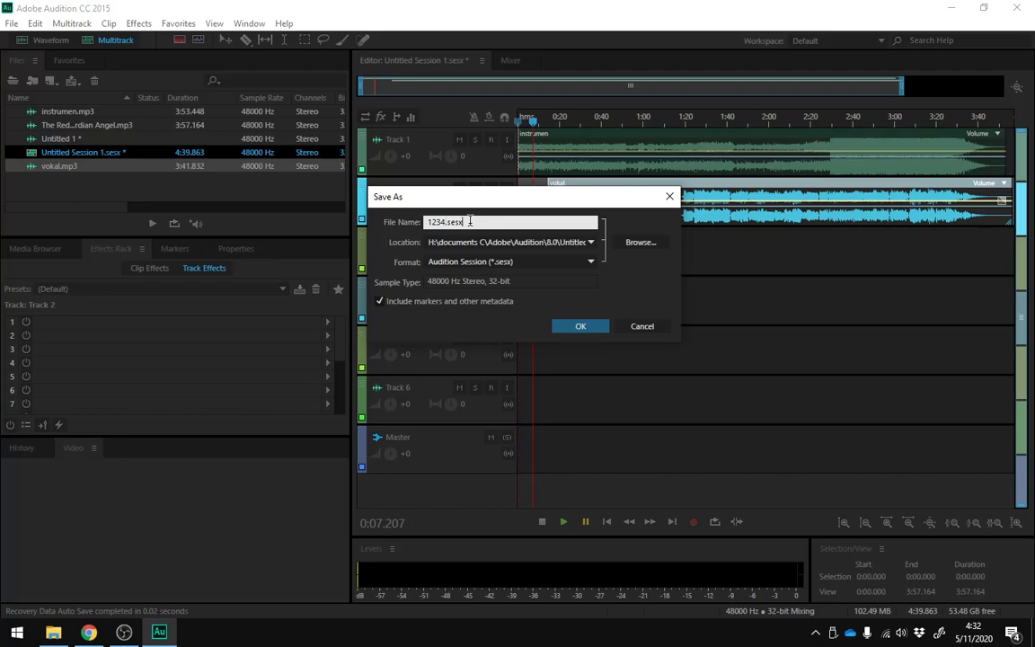
drag(470, 222, 449, 224)
click(576, 329)
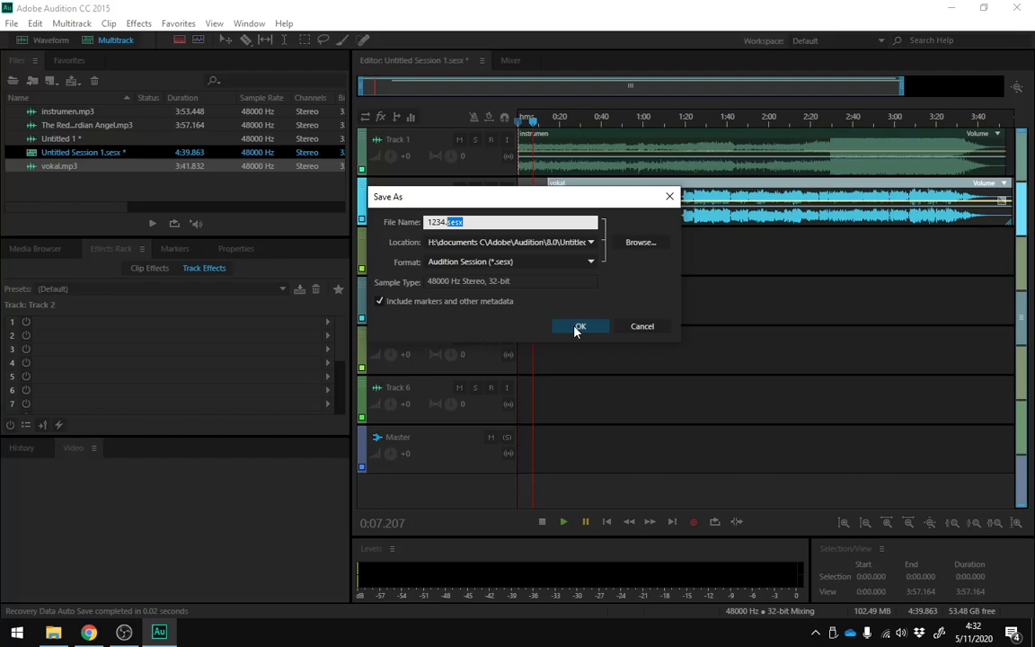